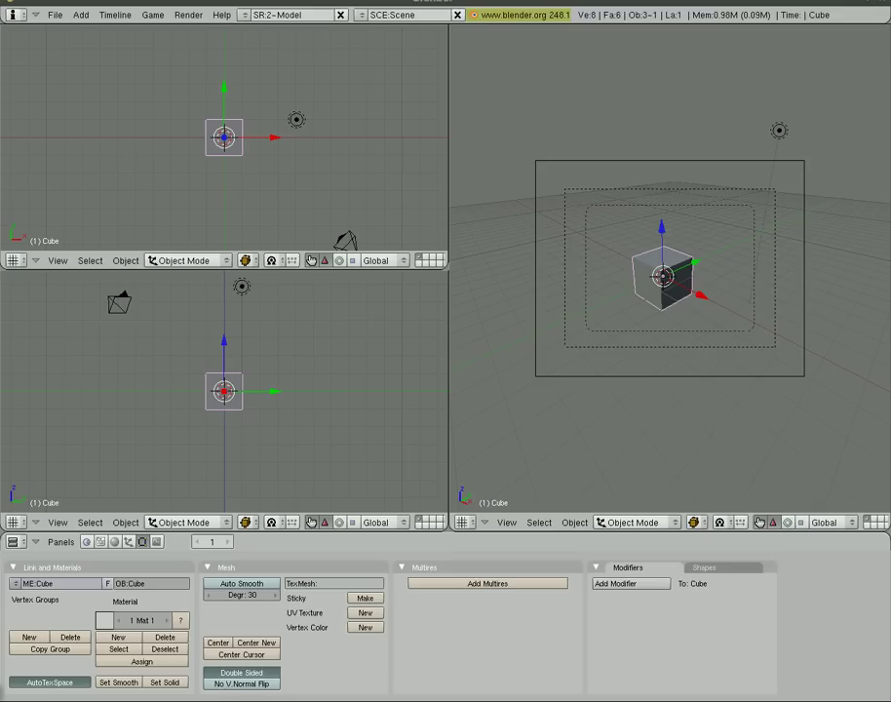
- Load Blender's factory settings and orbit the single 3D view into perspective
click(56, 16)
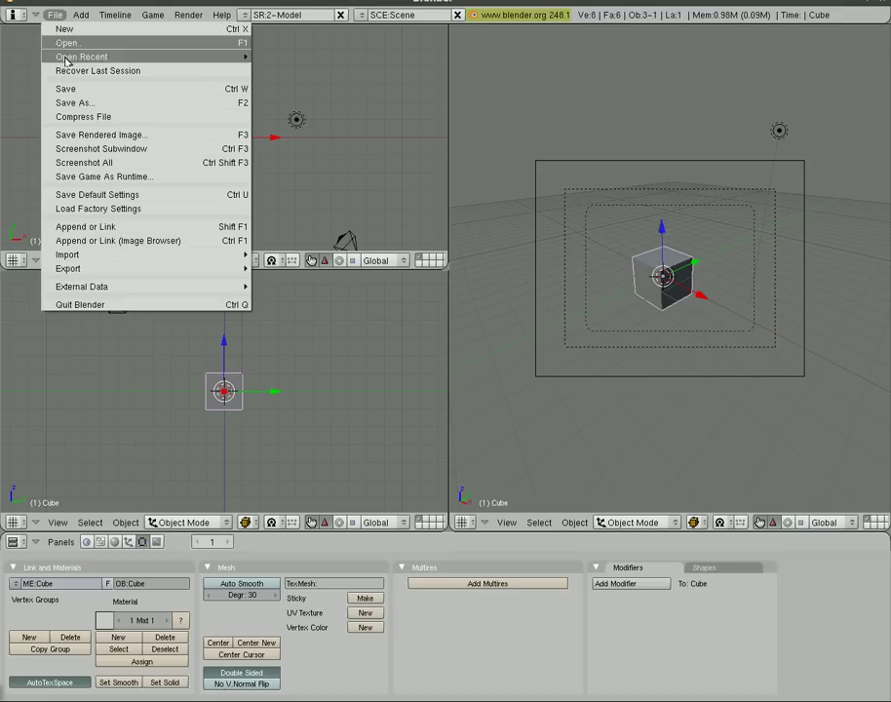
click(99, 211)
click(97, 206)
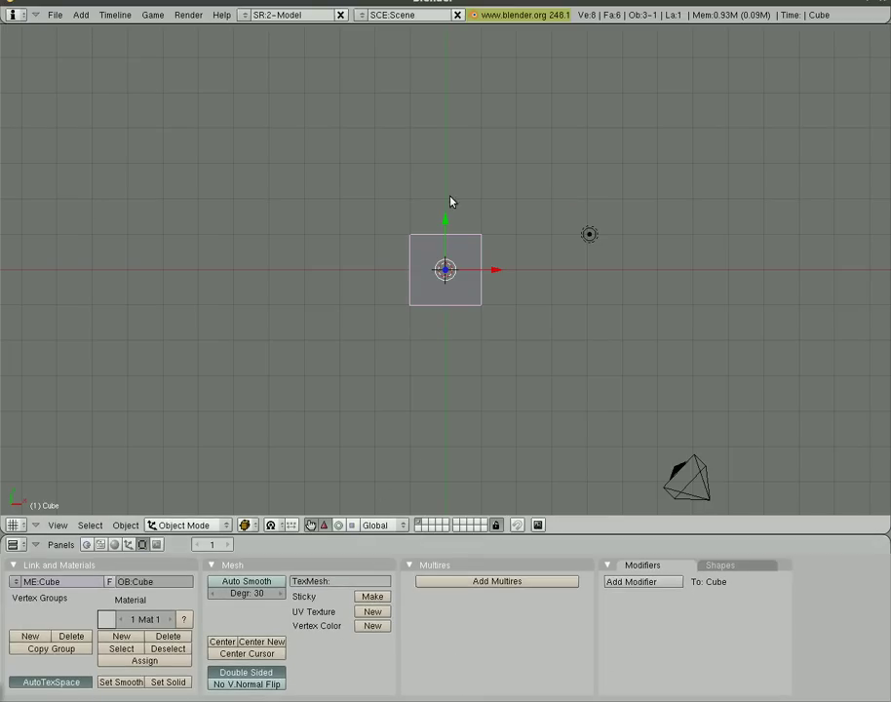
middle_drag(477, 334, 522, 205)
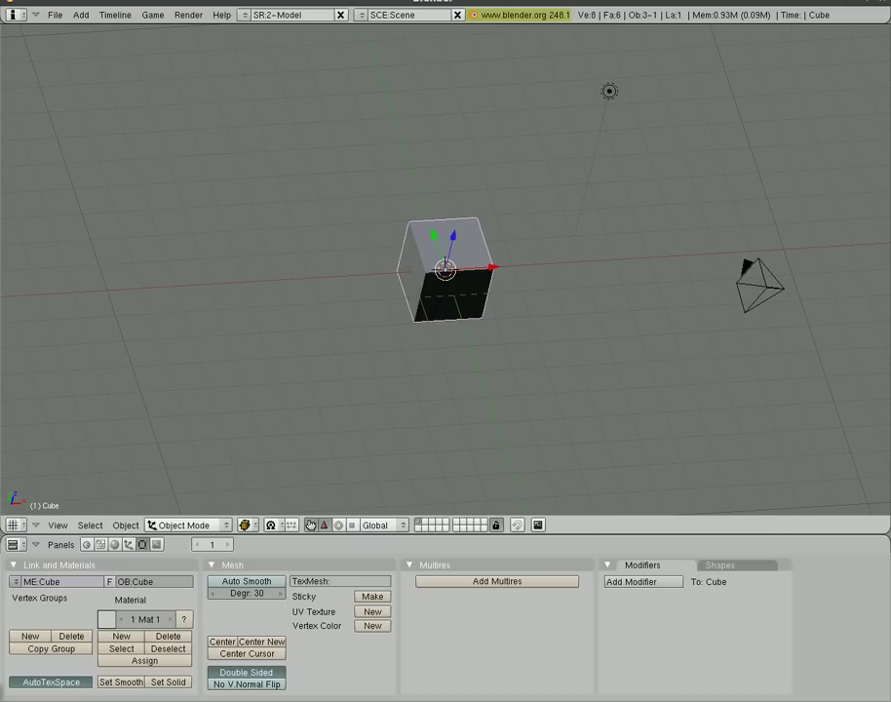
right_click(768, 286)
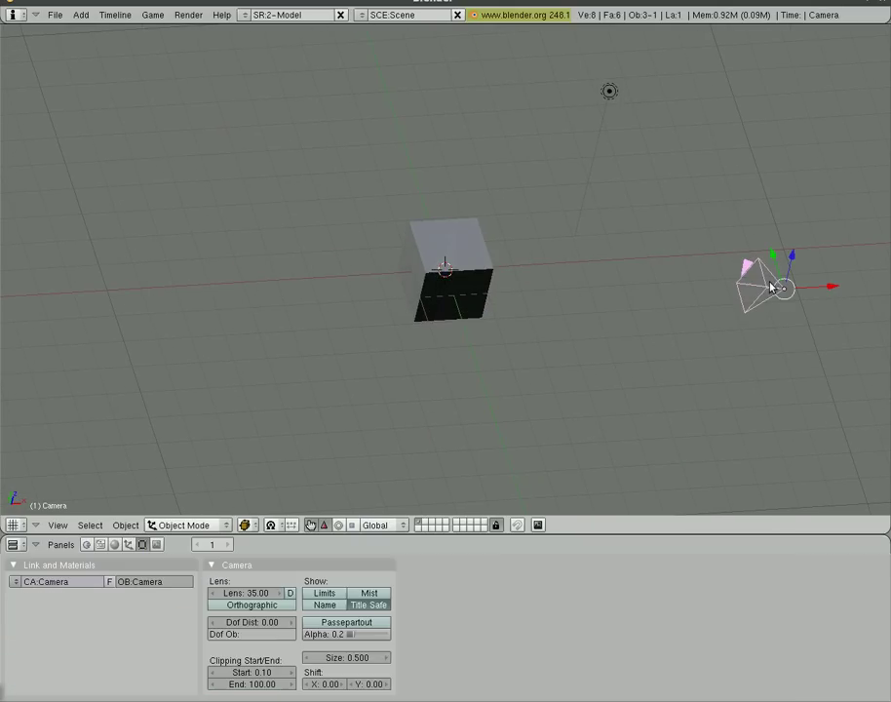
right_click(609, 92)
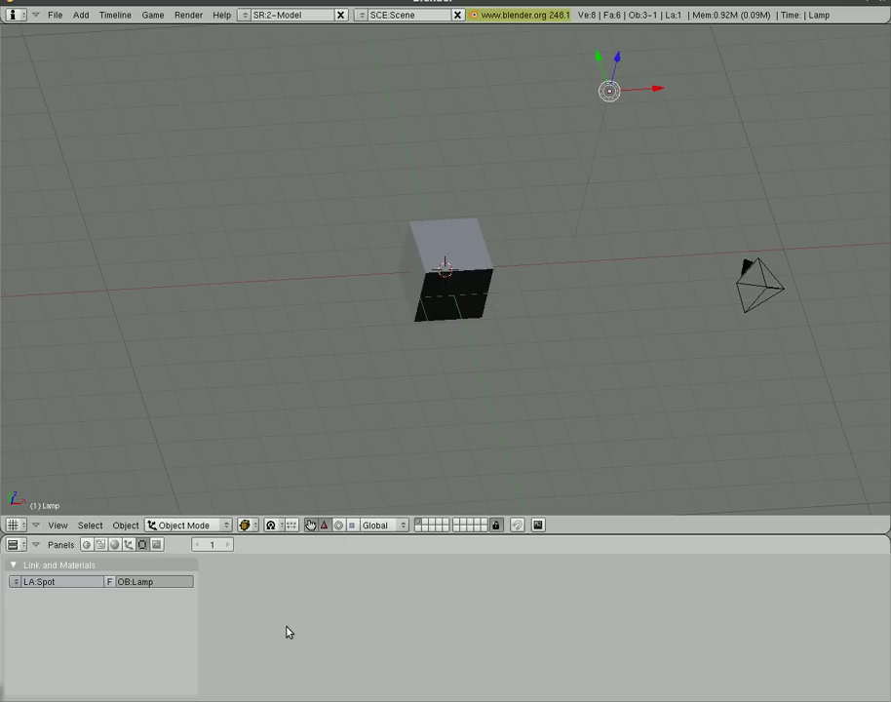
right_click(461, 275)
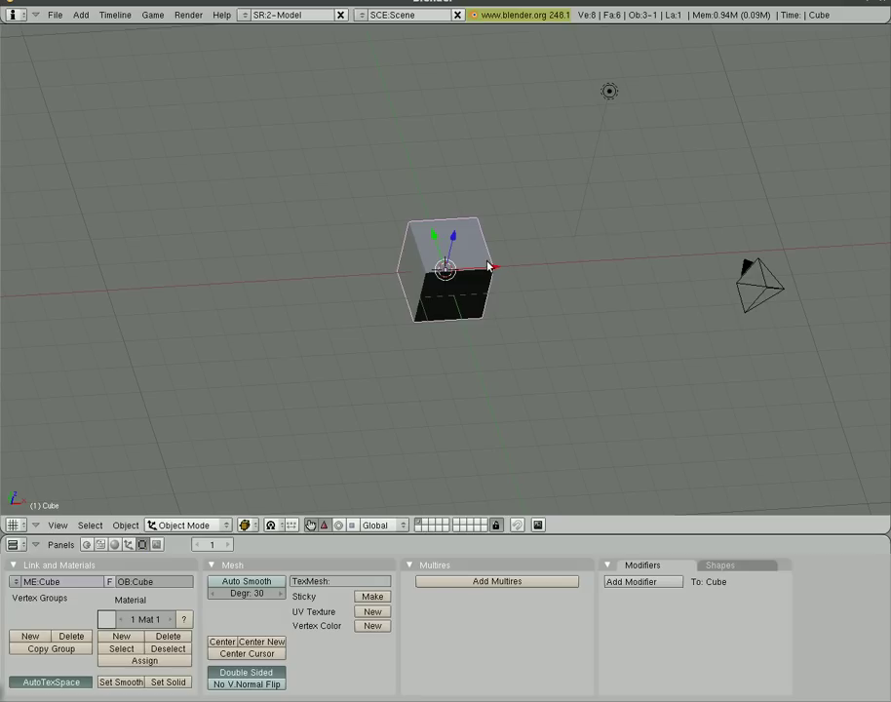
- Cycle through top, front and right-side views (Numpad 7, 1, 3), ending in camera view
key(KP_7)
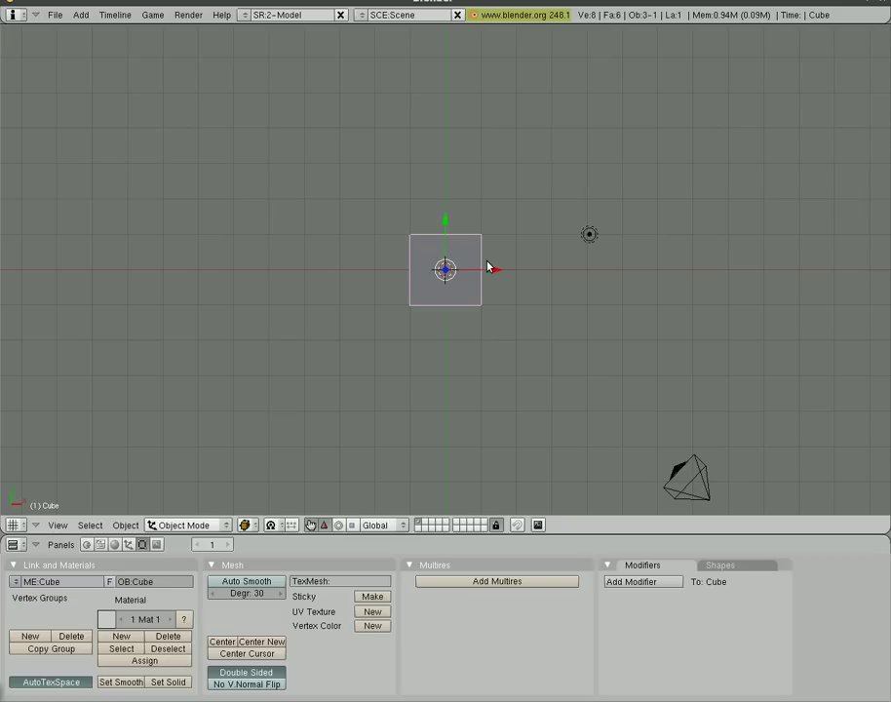
key(KP_1)
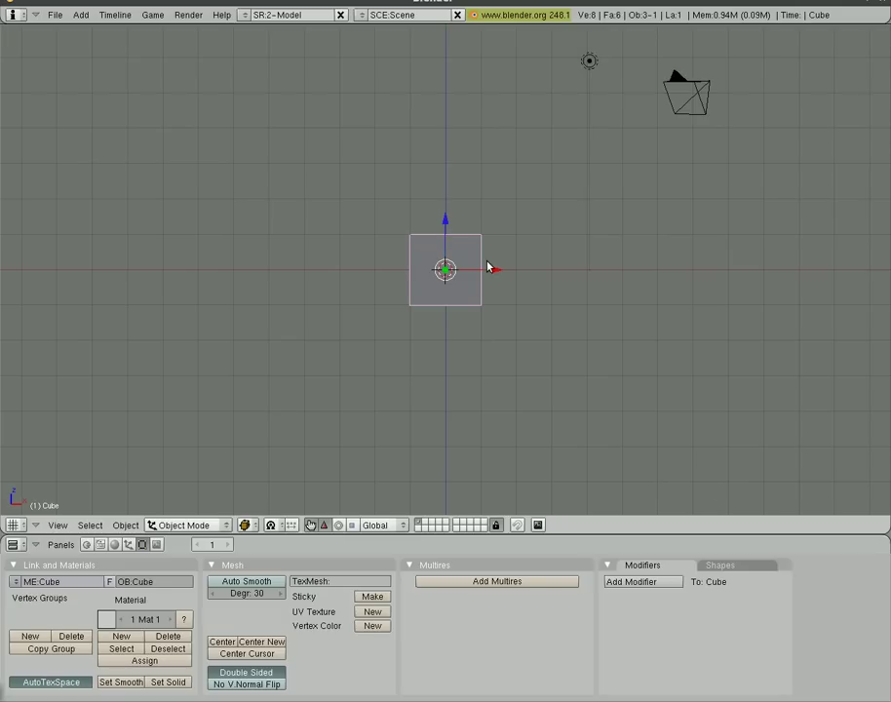
key(KP_3)
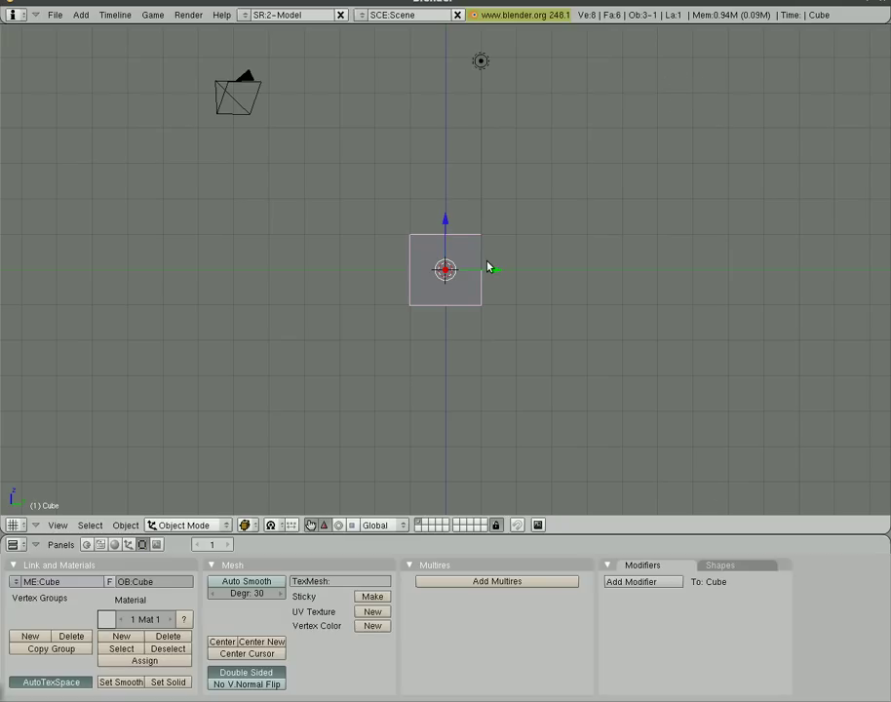
key(KP_0)
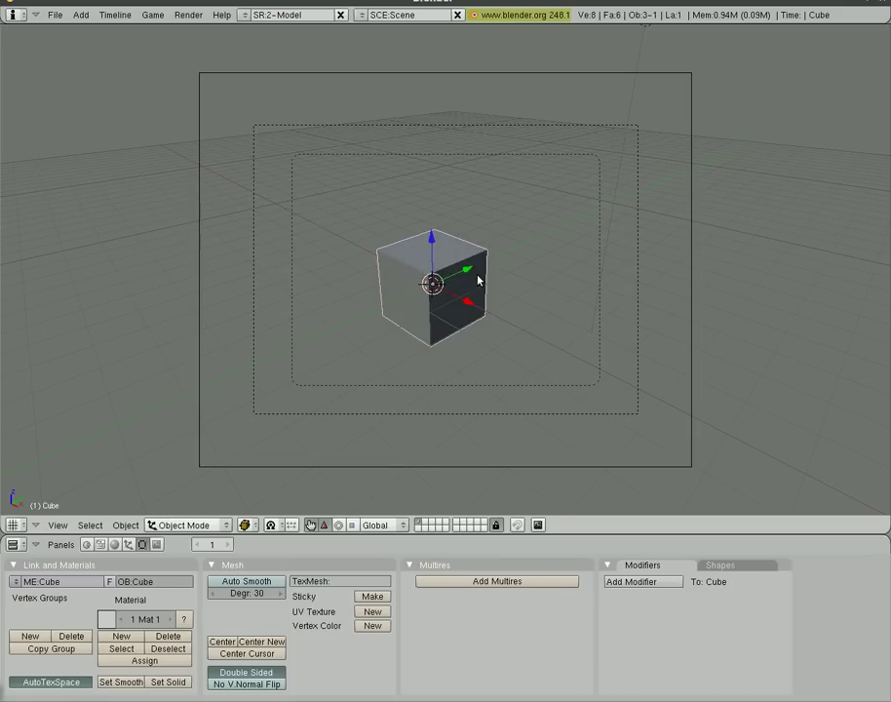
- Toggle the cube between wireframe and solid with Z while orbiting, ending in wireframe
key(z)
key(z)
key(z)
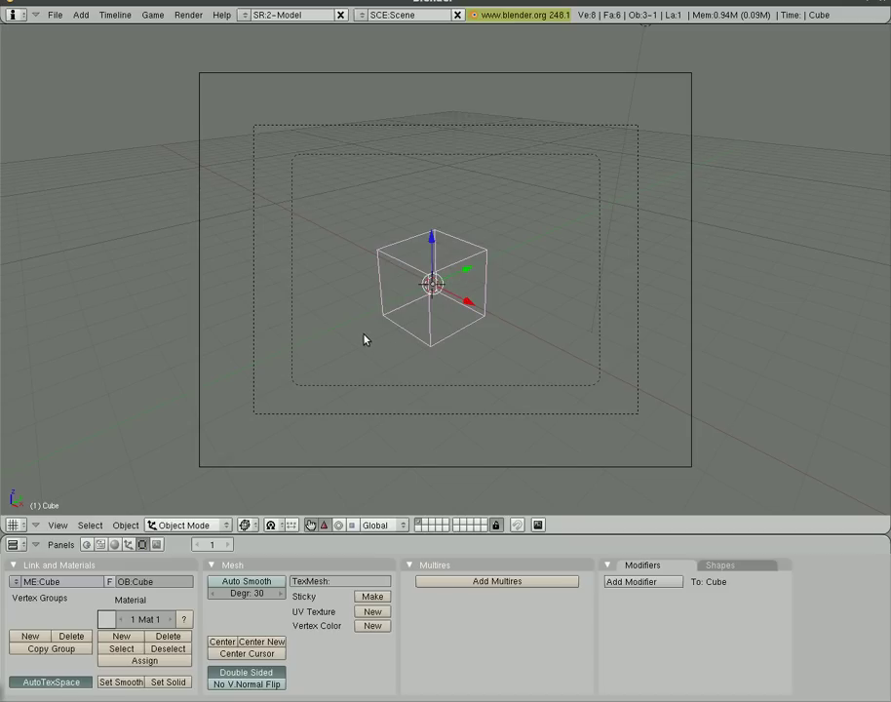
middle_drag(364, 340, 581, 321)
key(z)
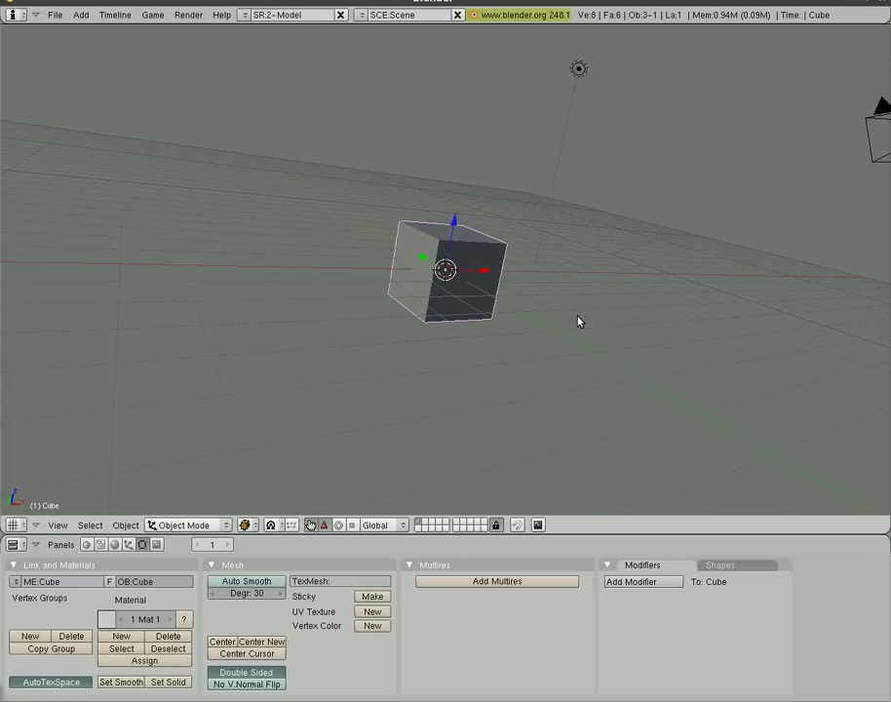
key(z)
key(z)
key(z)
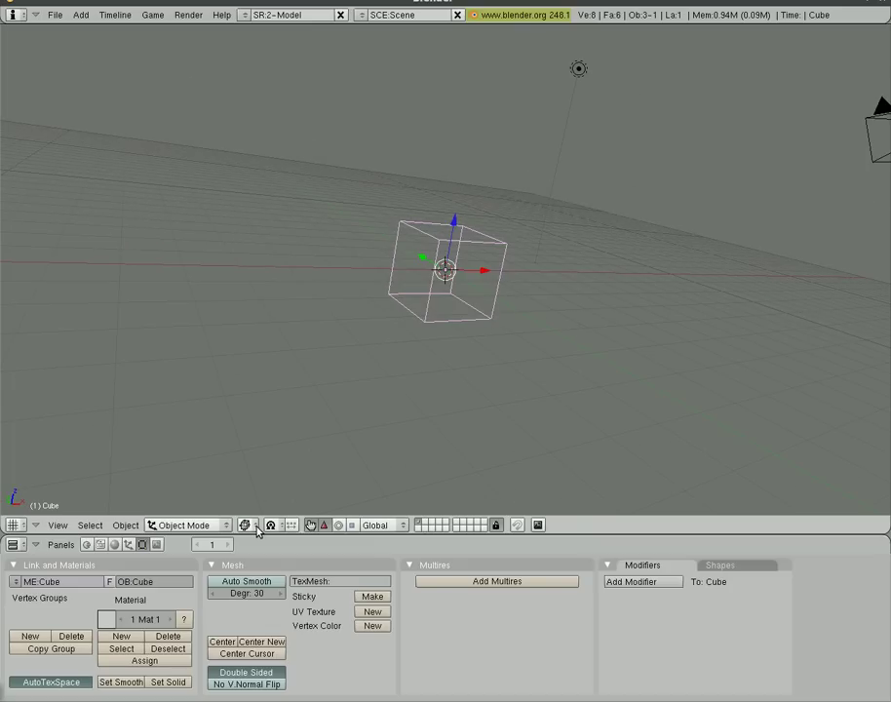
click(255, 527)
mouse_move(673, 296)
middle_down()
mouse_move(496, 352)
mouse_move(460, 350)
mouse_move(511, 340)
middle_up()
key(z)
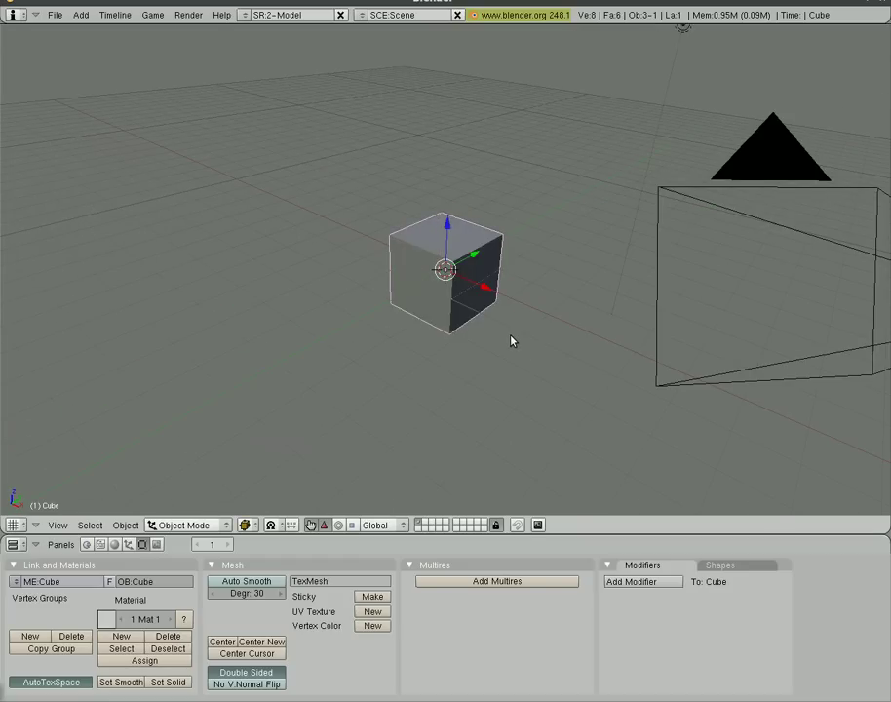
key(z)
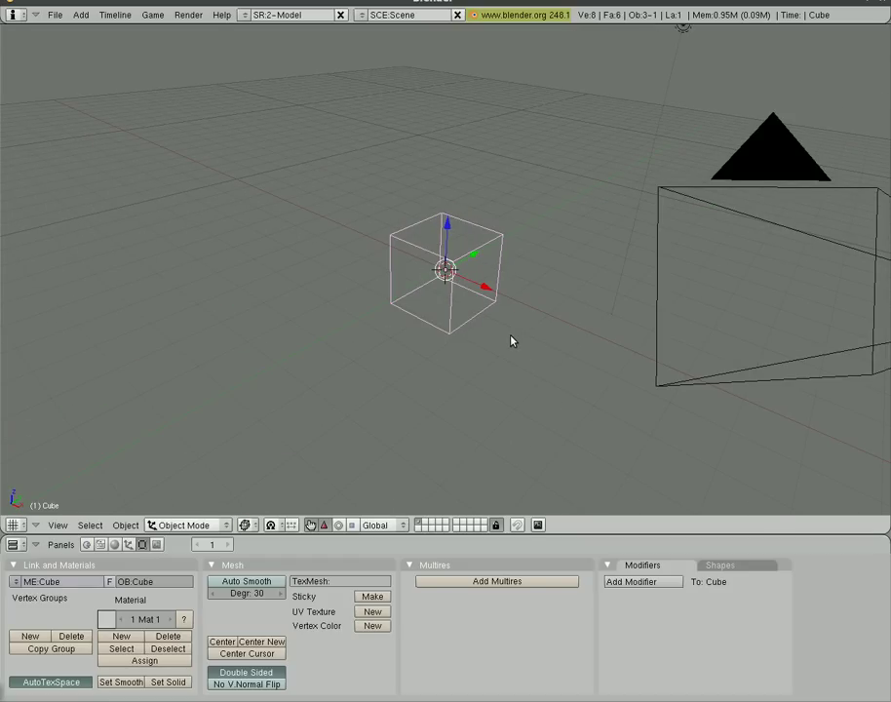
key(z)
key(z)
- Switch between orthographic and perspective with Numpad 5, orbit, and return to front orthographic
key(KP_1)
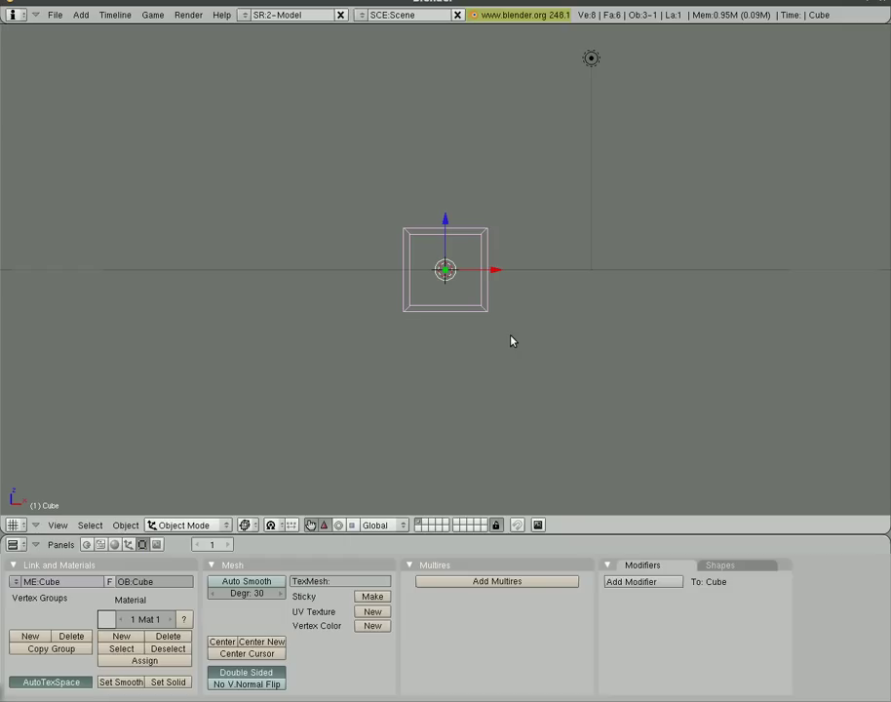
key(KP_5)
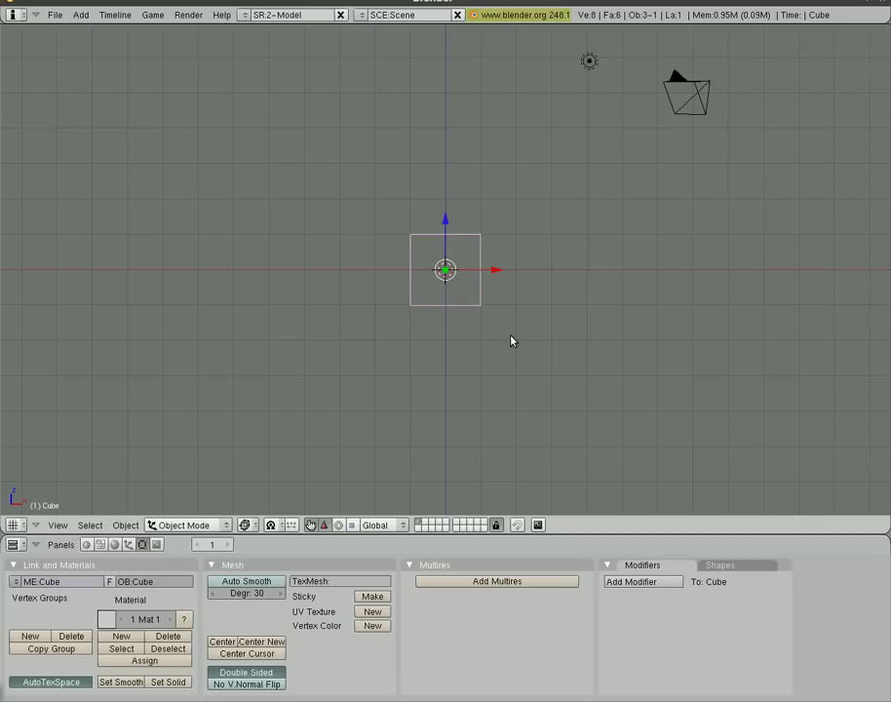
key(KP_5)
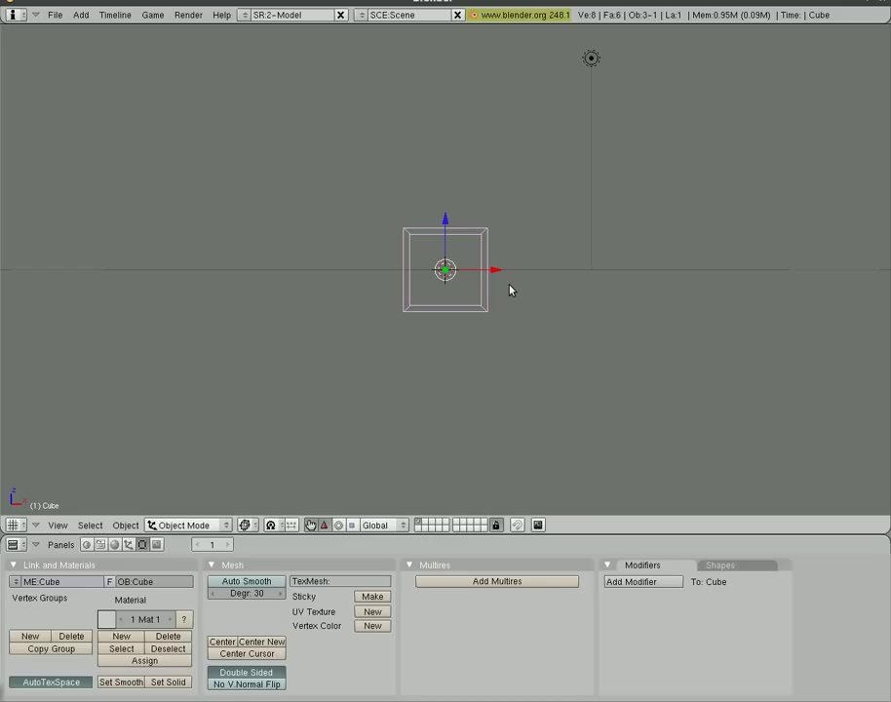
middle_drag(511, 291, 381, 341)
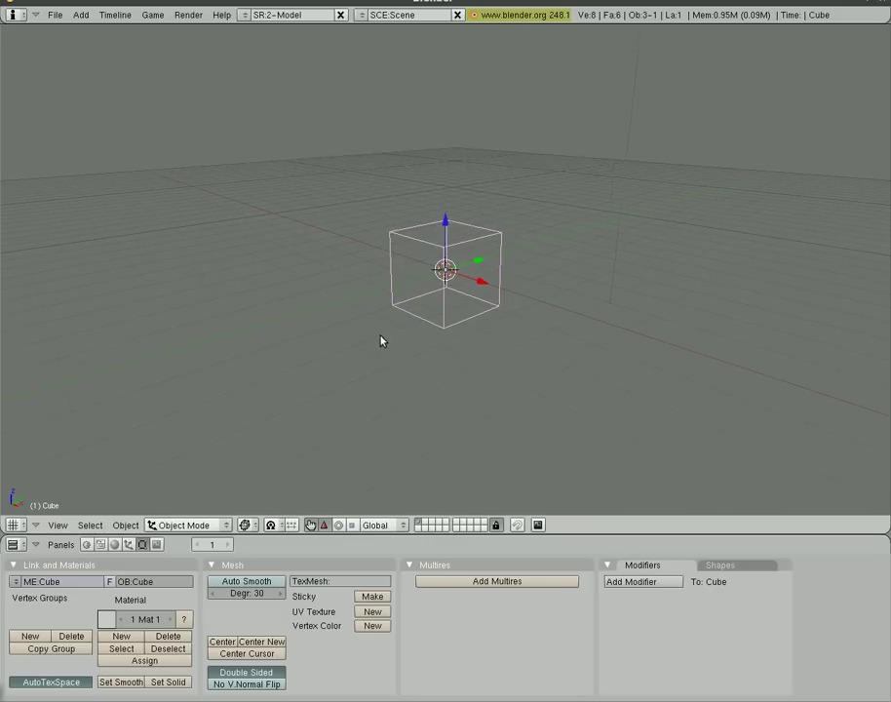
key(KP_1)
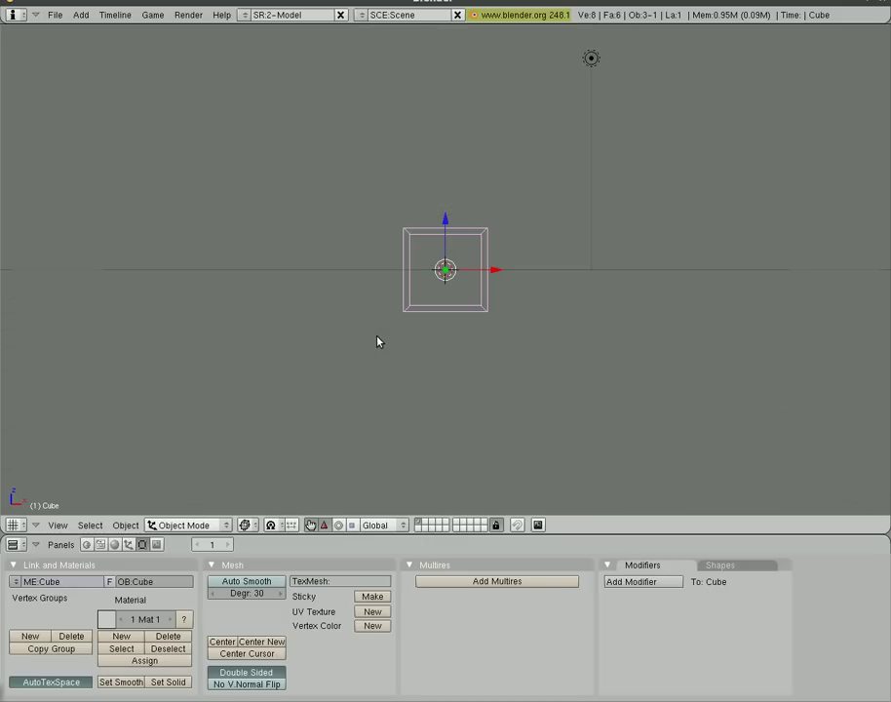
key(KP_5)
key(KP_5)
key(KP_5)
key(KP_5)
key(KP_5)
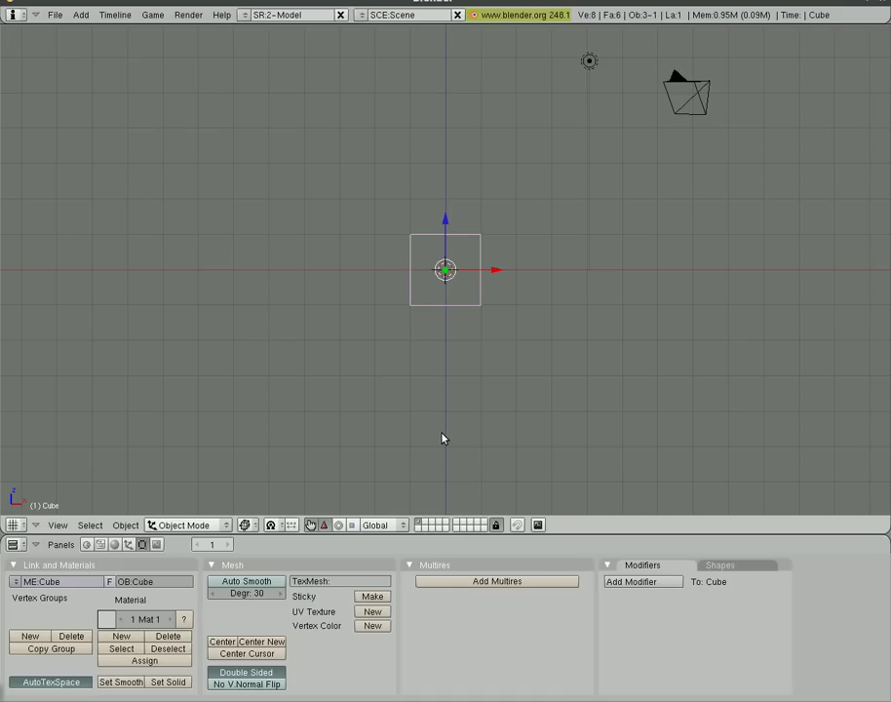
click(441, 524)
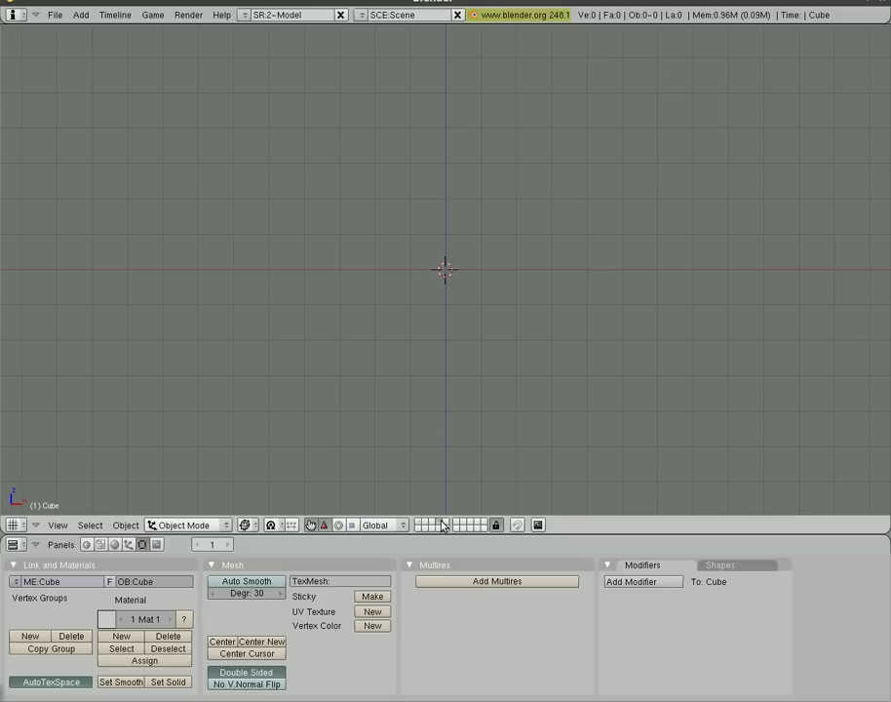
click(429, 522)
click(437, 523)
key(1)
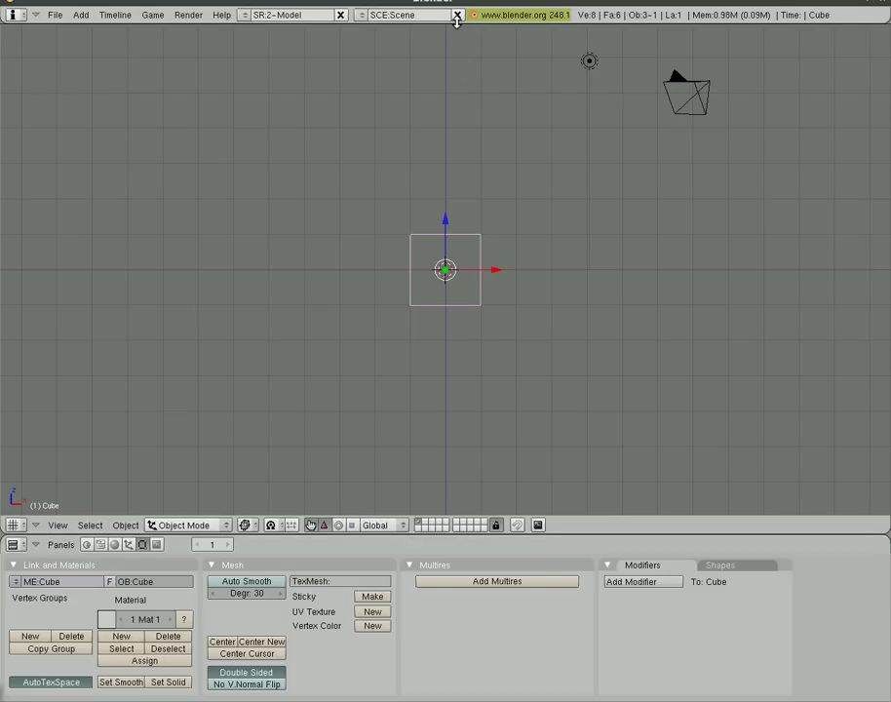
- Turn on Emulate Numpad in the System & OpenGL user preferences
drag(456, 19, 455, 215)
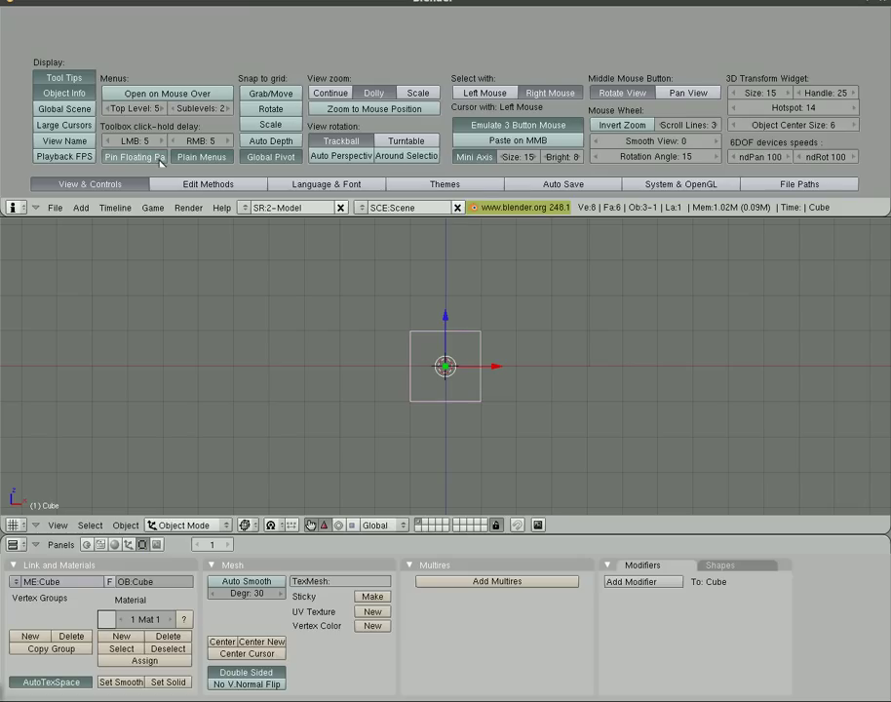
click(687, 184)
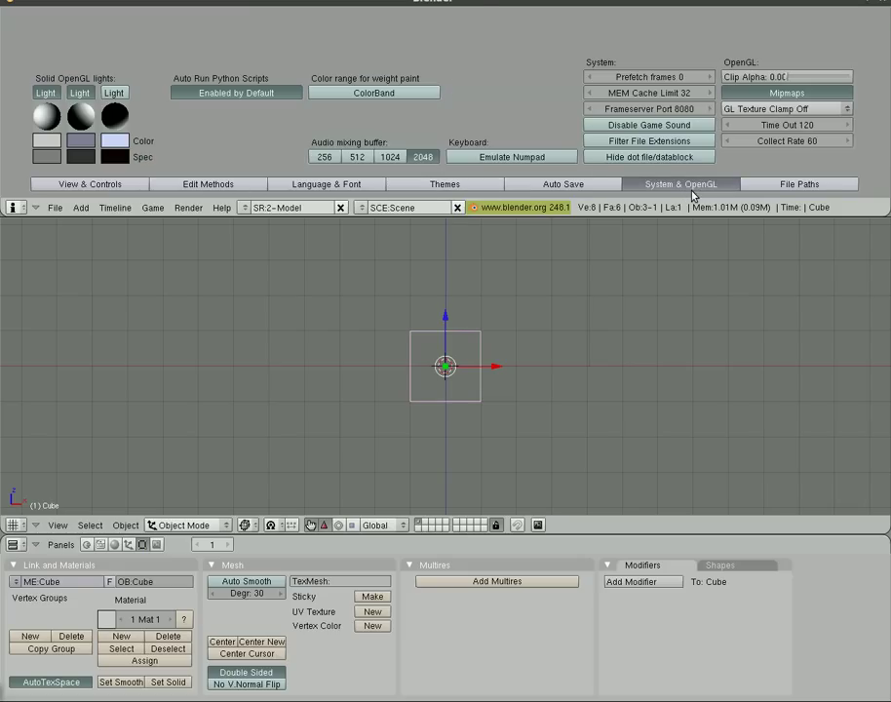
click(527, 159)
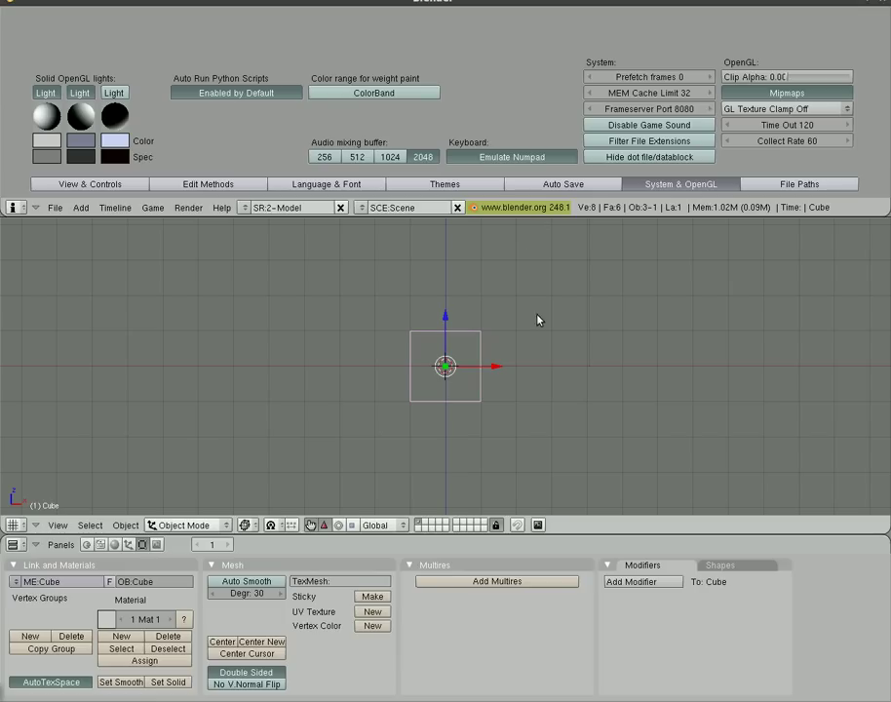
- Reach a perspective top view with keys 2, 5 and 7, then collapse the preferences
key(2)
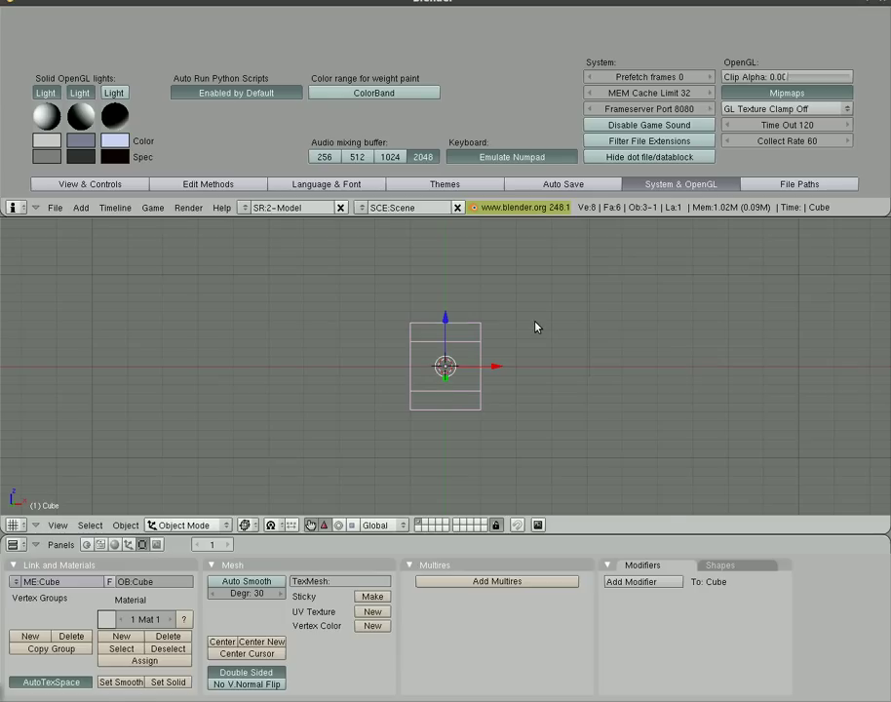
key(5)
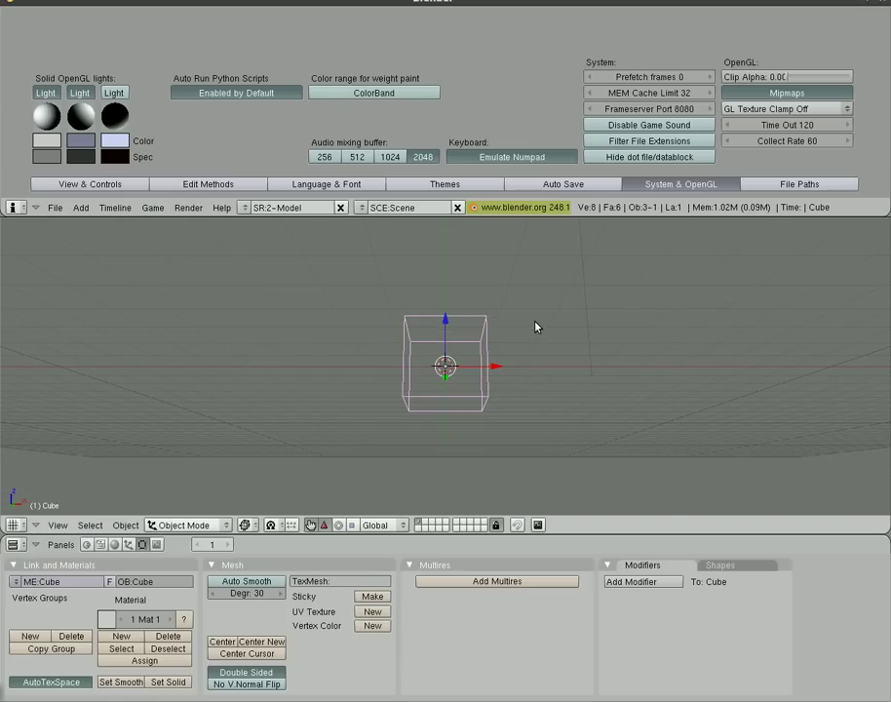
key(7)
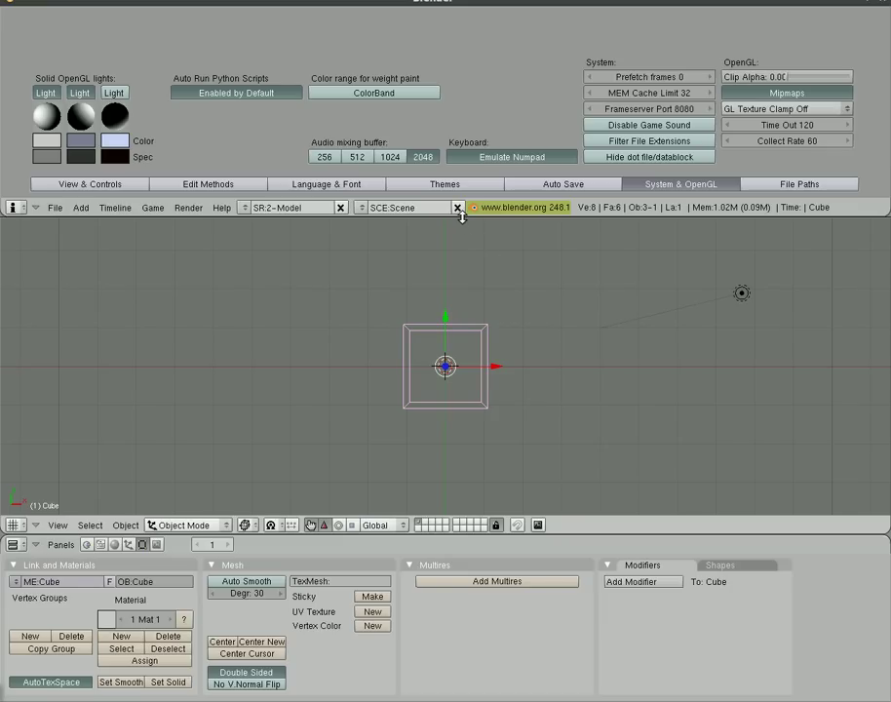
drag(460, 216, 347, 4)
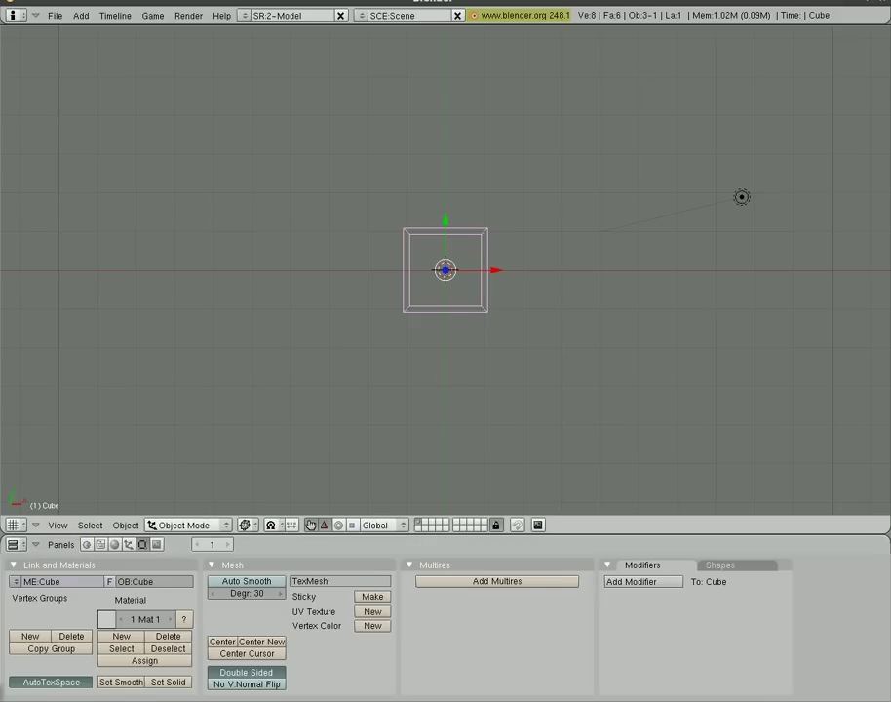
- Change the bottom area's editor type to 3D View and orbit it into perspective
click(16, 545)
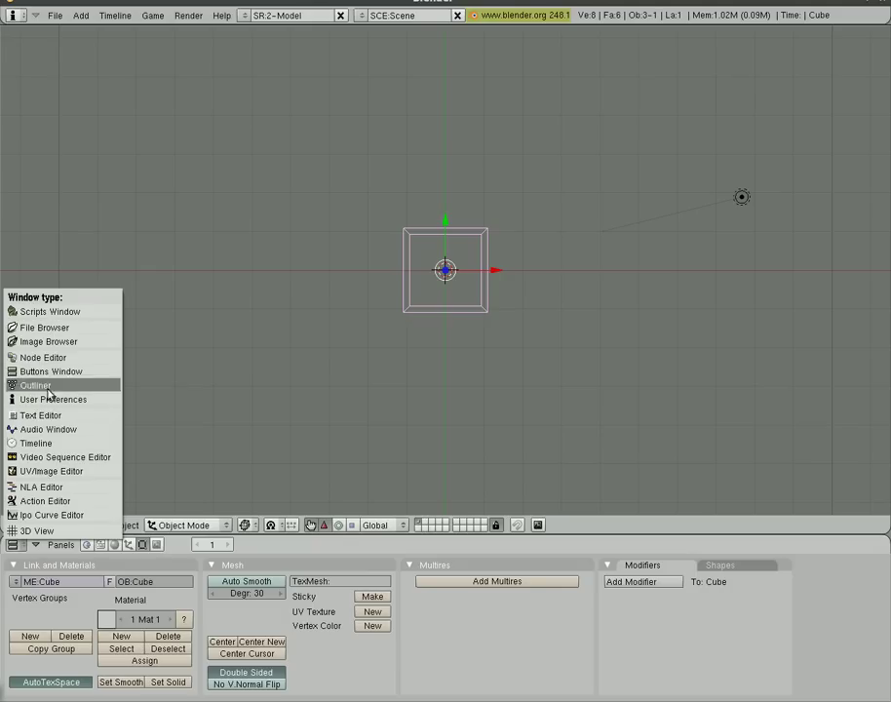
click(15, 548)
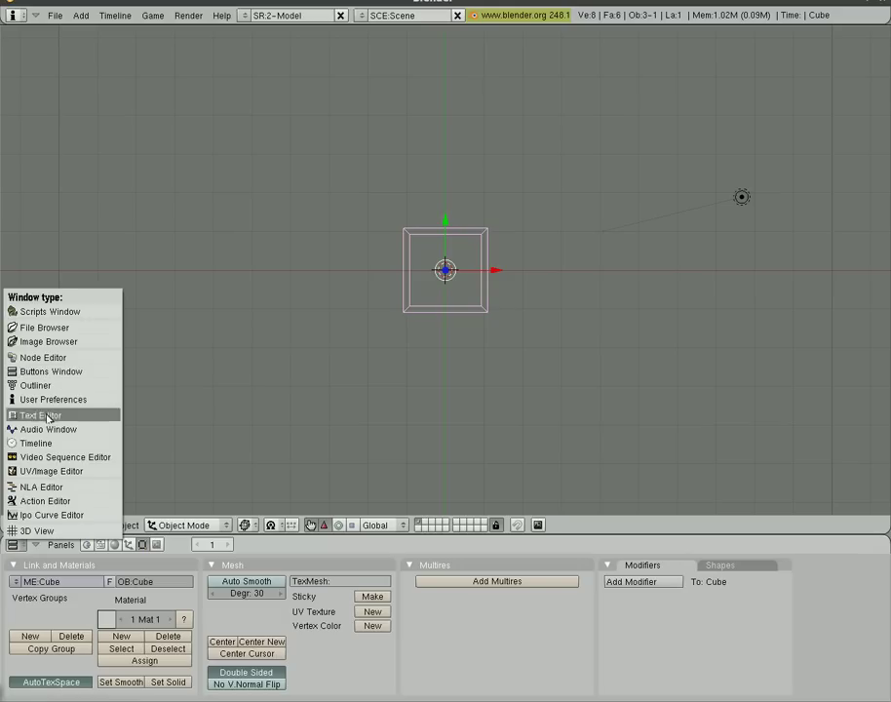
click(42, 529)
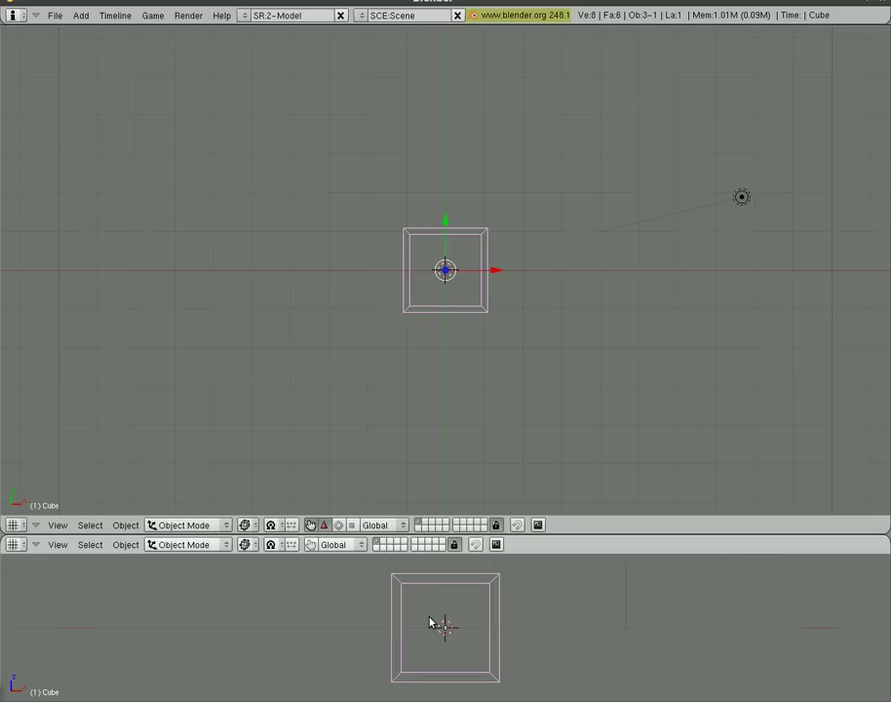
middle_drag(438, 627, 520, 622)
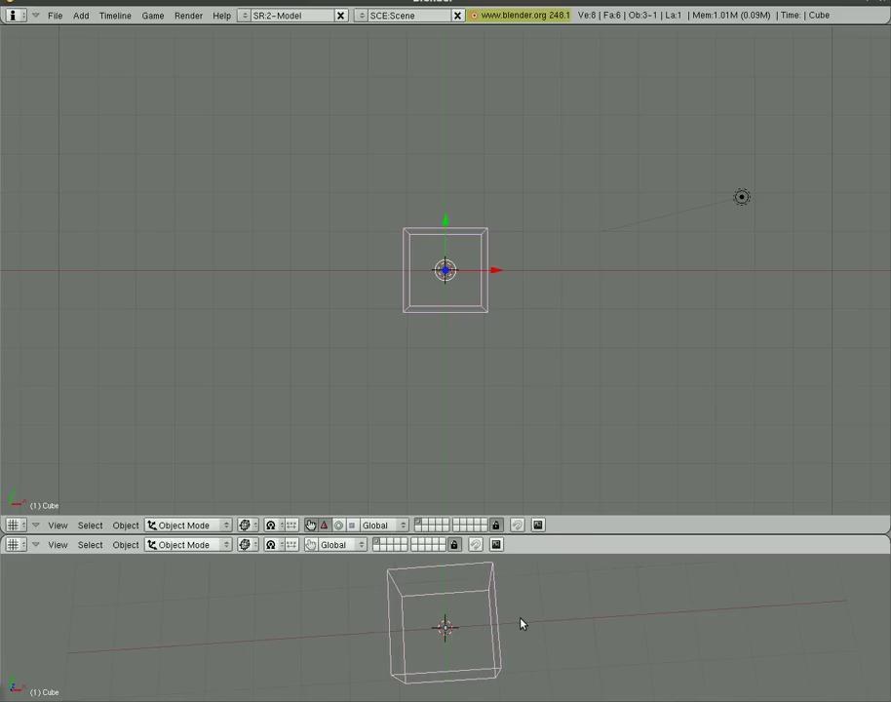
- Split the top area into a left view, an upper-right view and two lower-right views
mouse_move(448, 532)
mouse_down()
mouse_move(457, 312)
mouse_move(453, 527)
mouse_up()
right_click(453, 530)
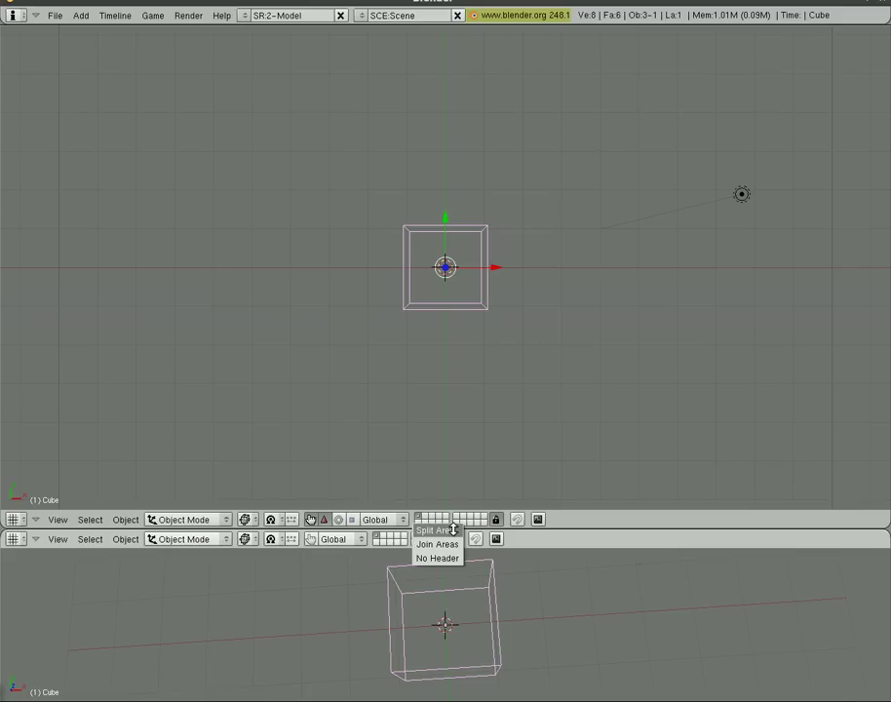
click(453, 529)
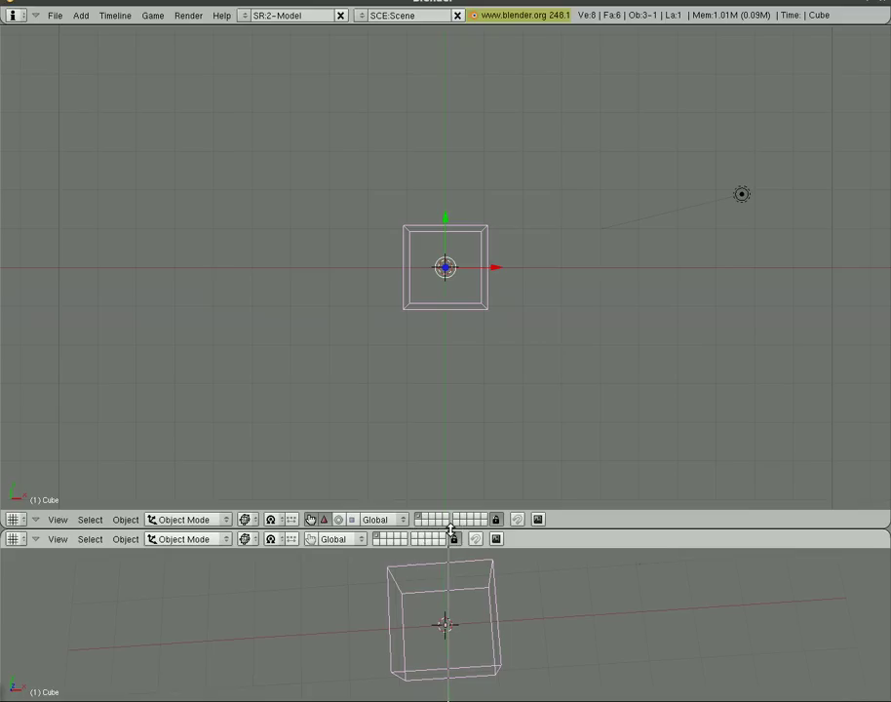
click(447, 459)
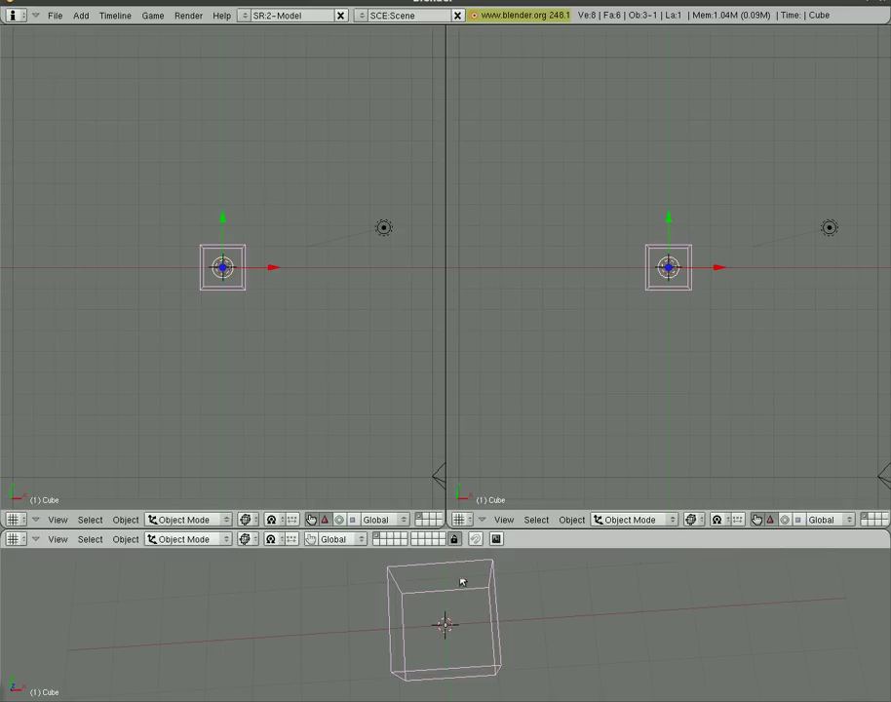
right_click(445, 264)
click(447, 263)
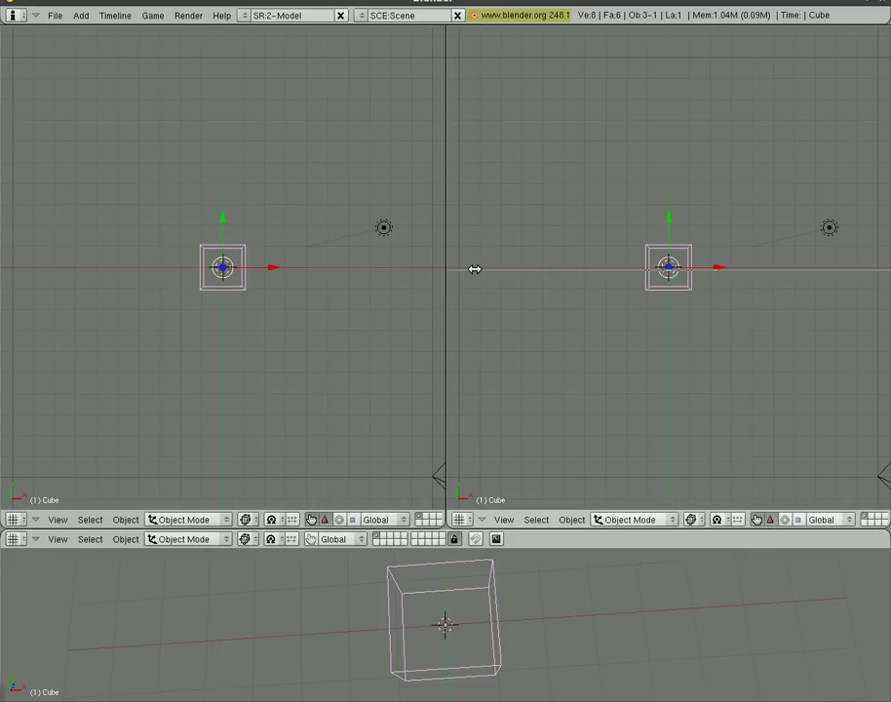
click(477, 265)
right_click(699, 270)
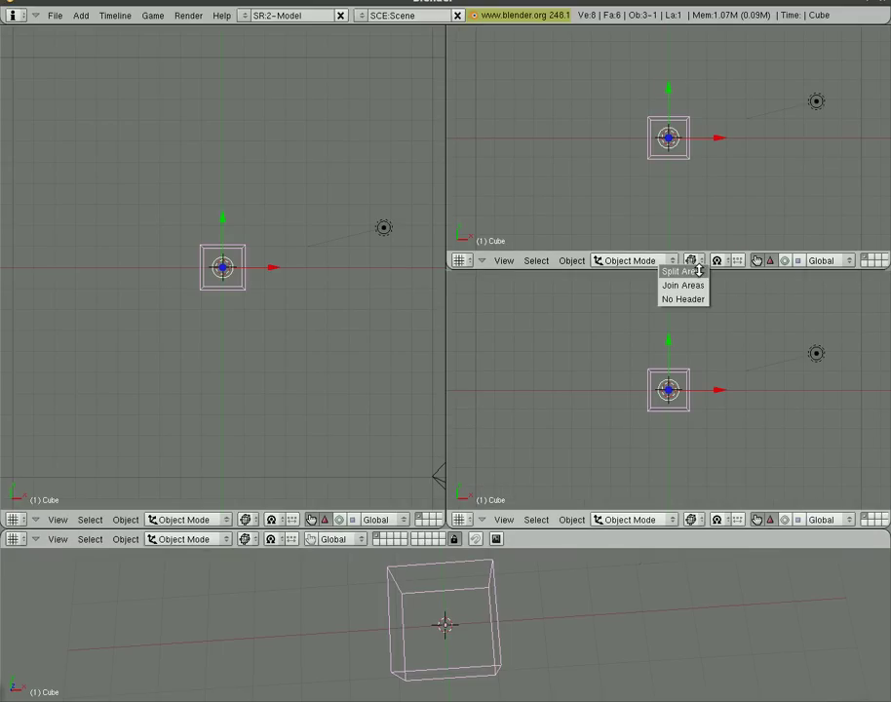
click(699, 271)
click(692, 285)
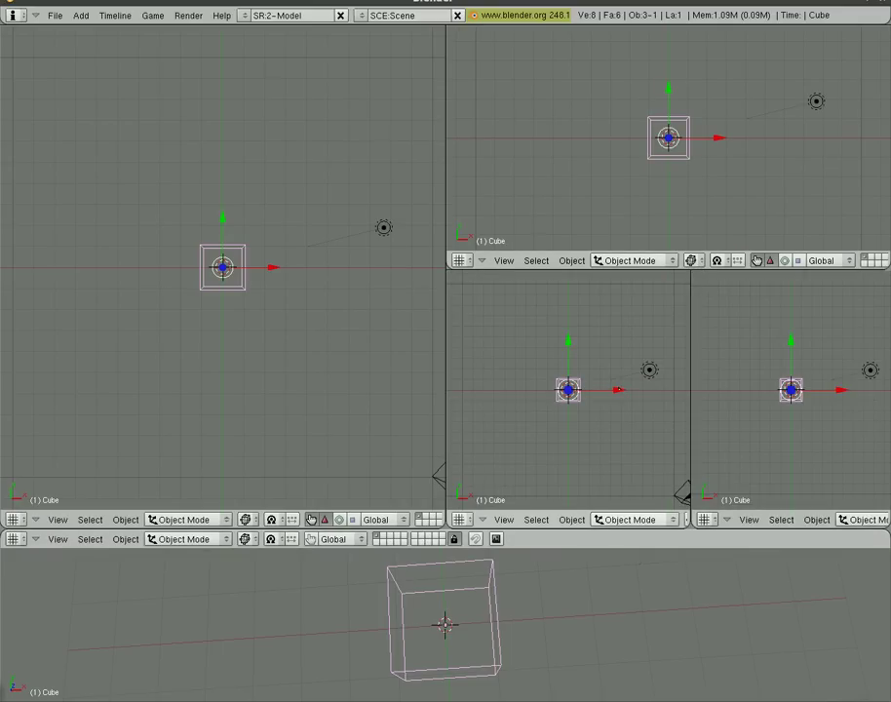
- Set camera, right-side and front views, placing the 3D cursor left of the cube
key(KP_0)
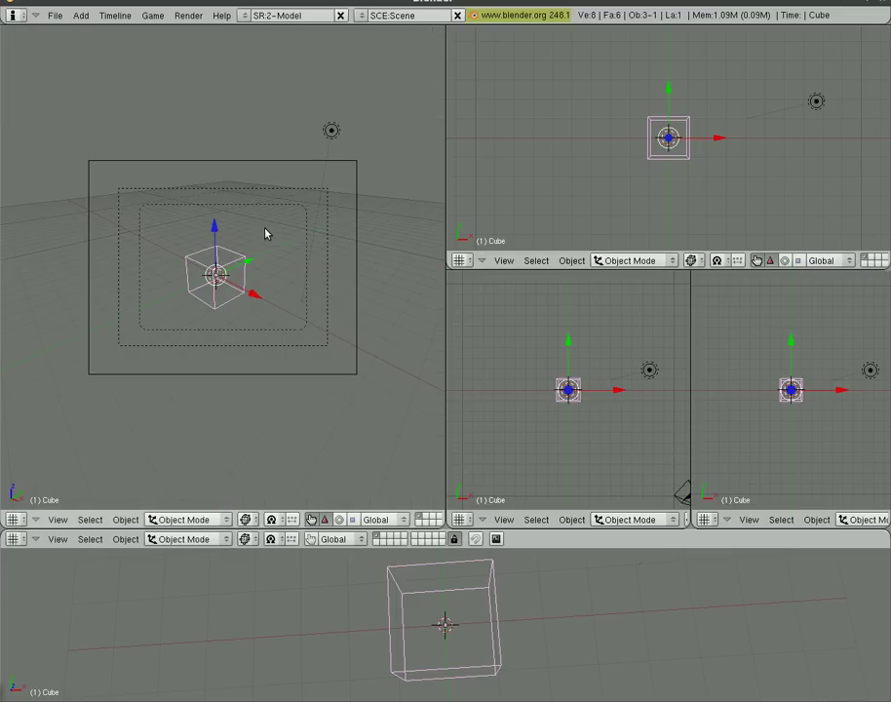
click(524, 135)
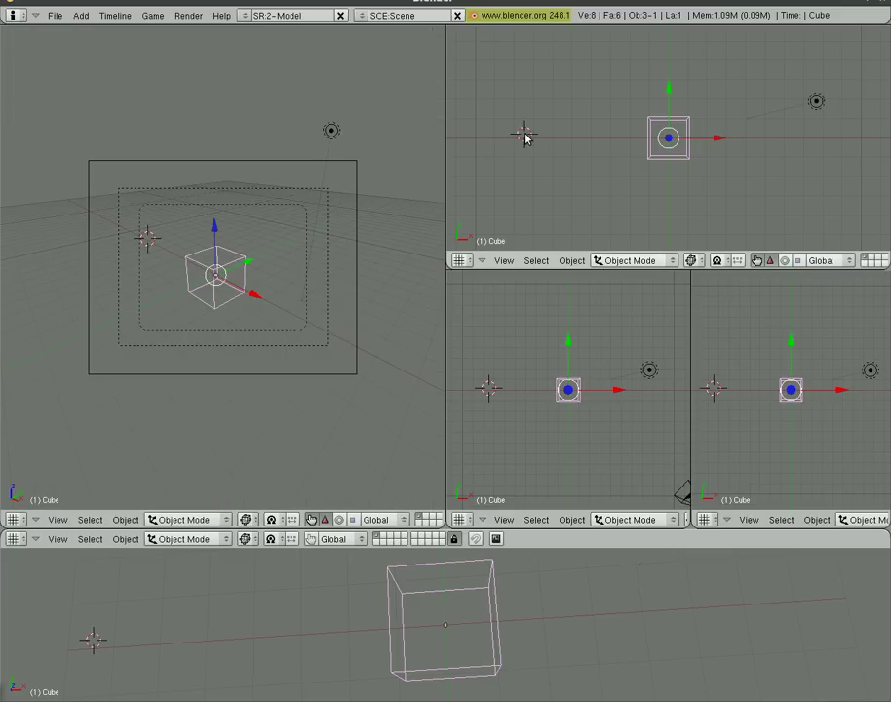
key(KP_3)
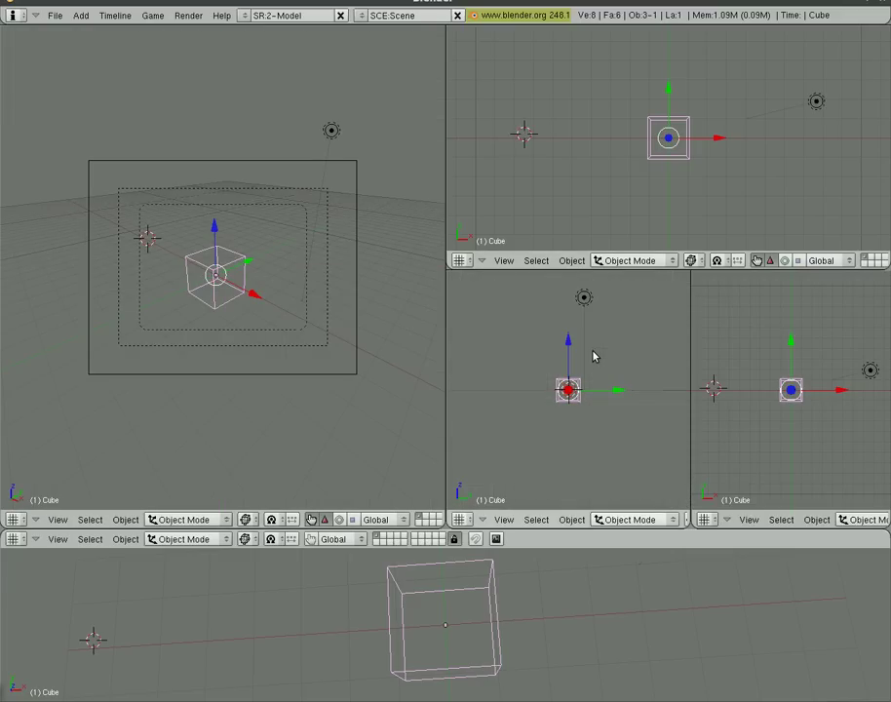
key(KP_1)
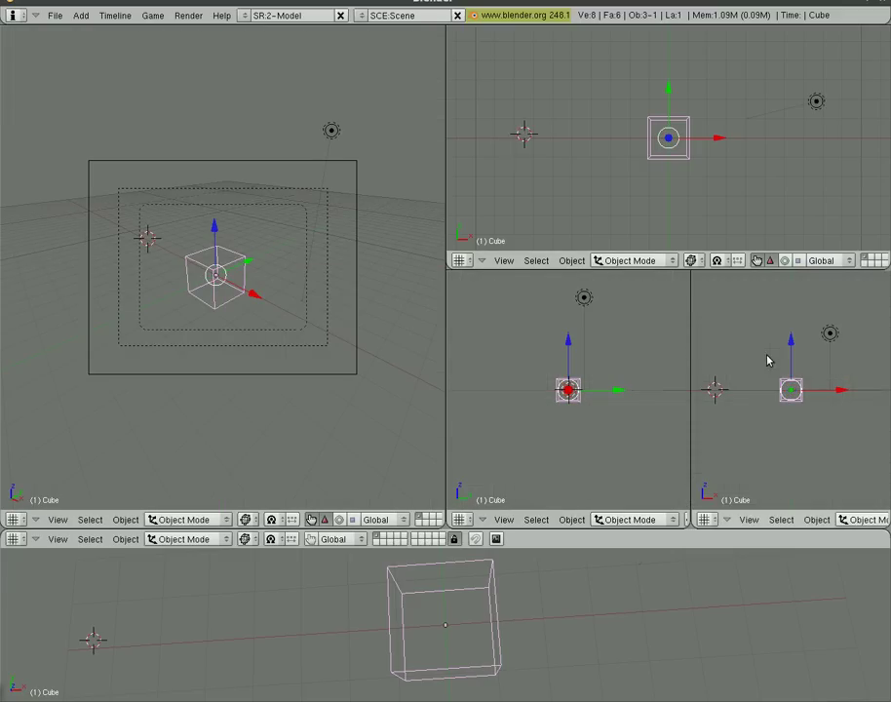
- Turn the bottom area into a Timeline
click(17, 539)
click(49, 364)
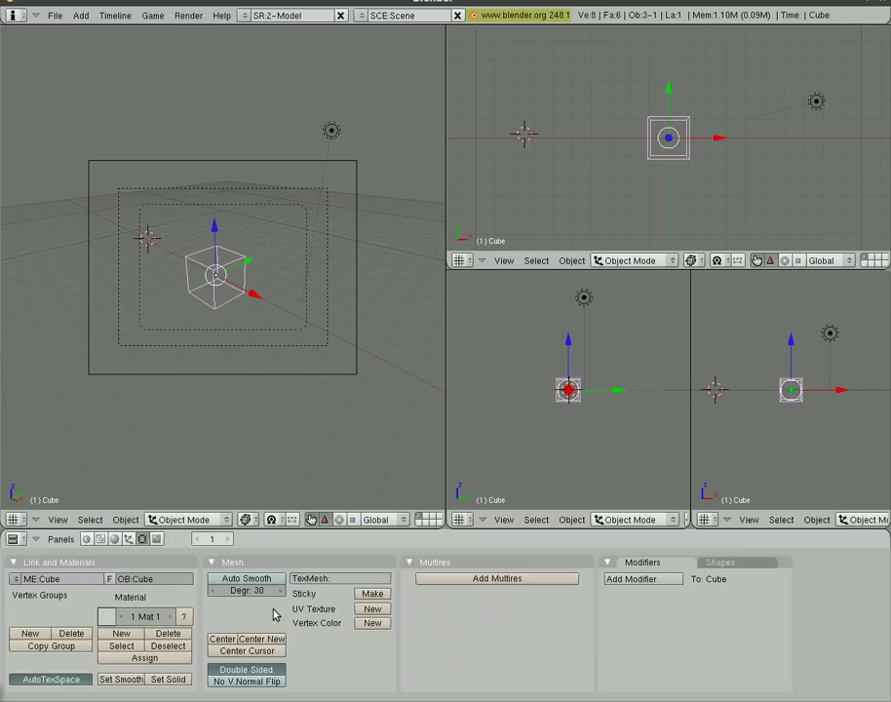
click(14, 539)
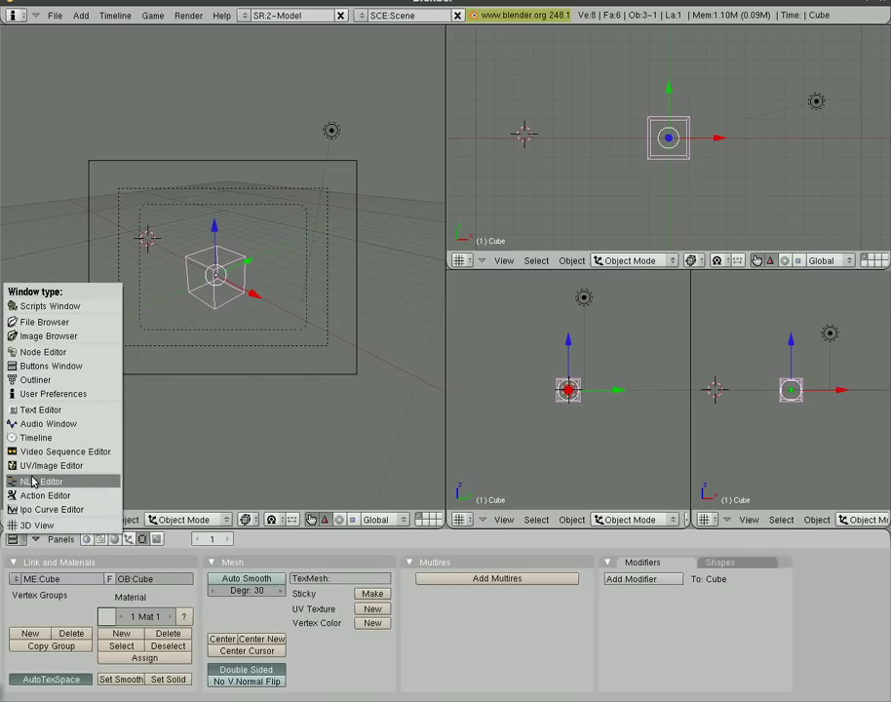
click(47, 440)
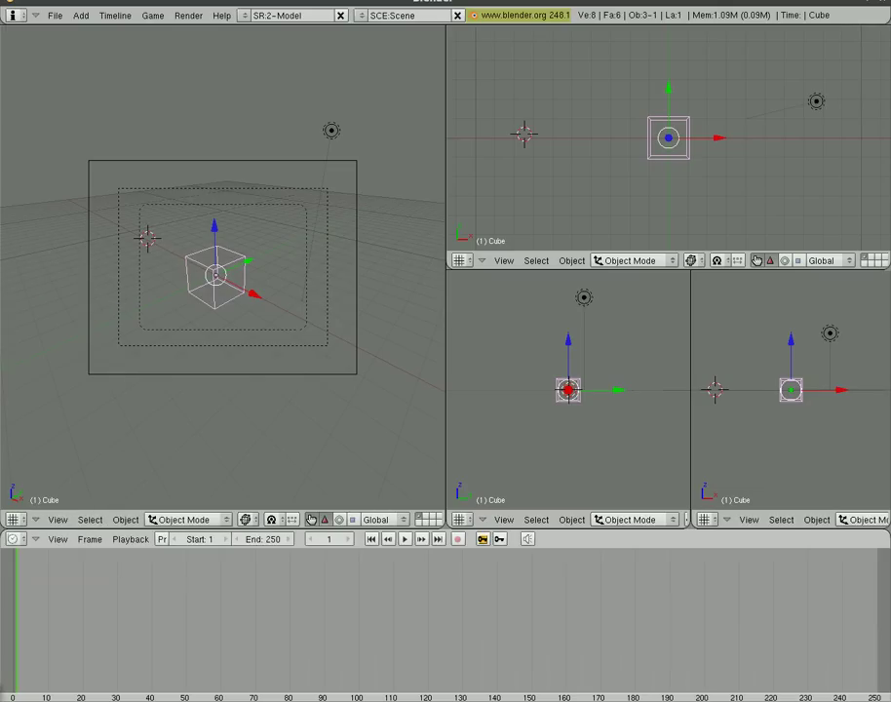
- Make the lower-middle view an Ipo Curve Editor and the left view the Render buttons
click(458, 519)
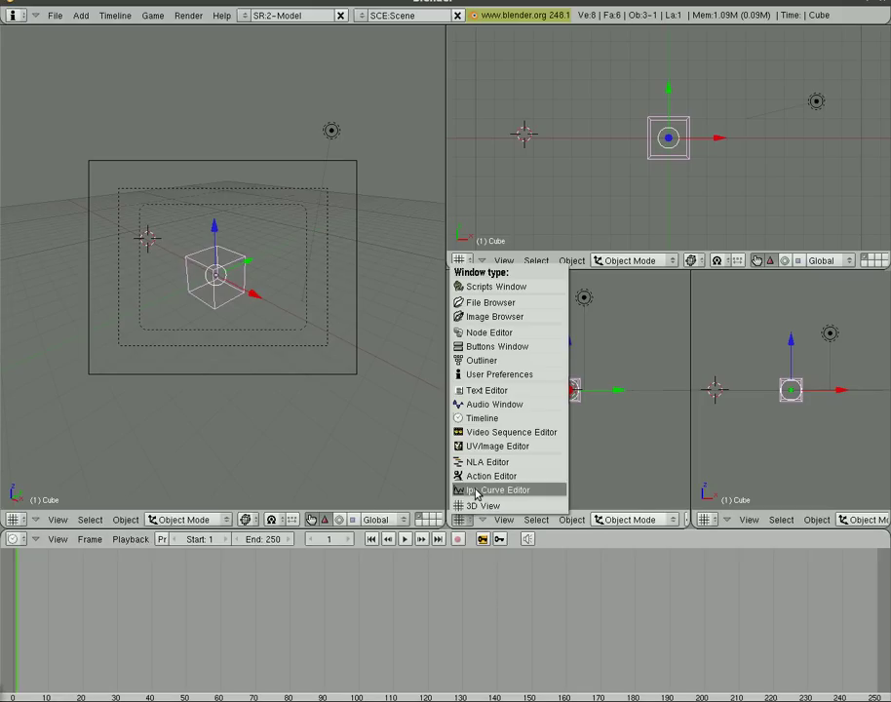
click(477, 491)
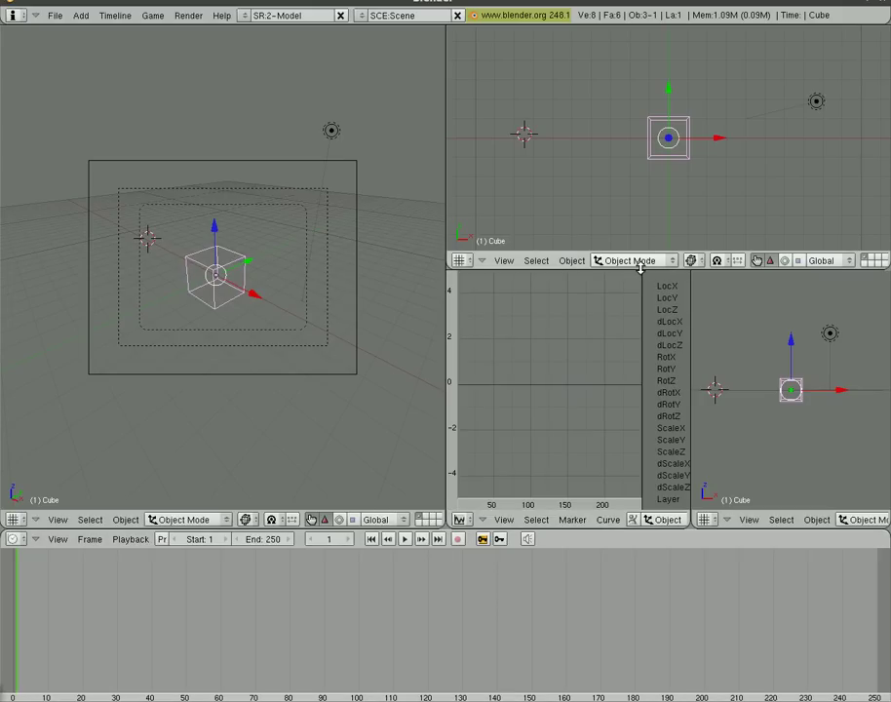
drag(643, 269, 641, 319)
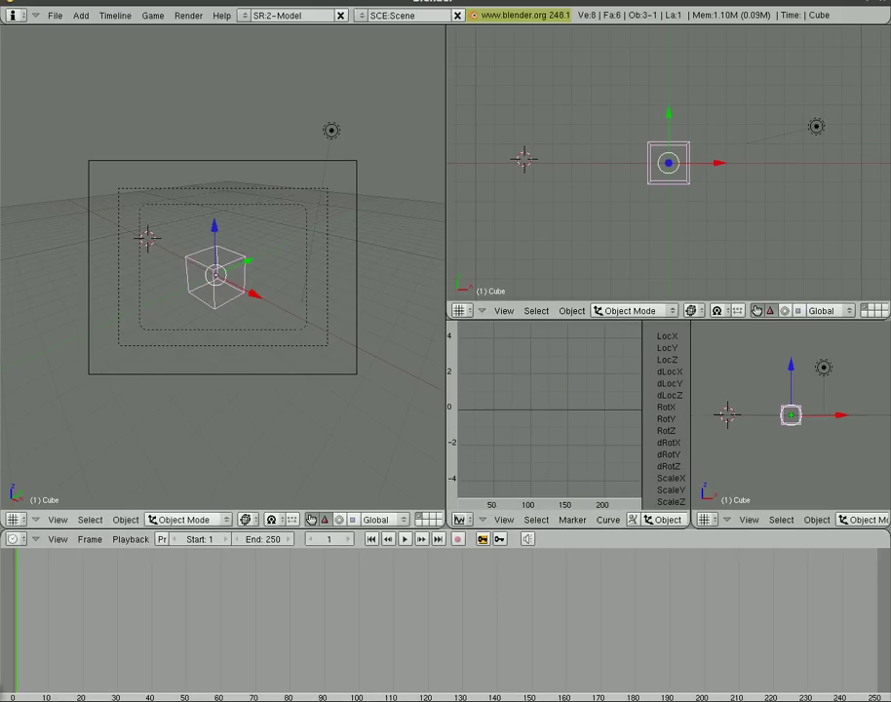
click(13, 519)
click(55, 351)
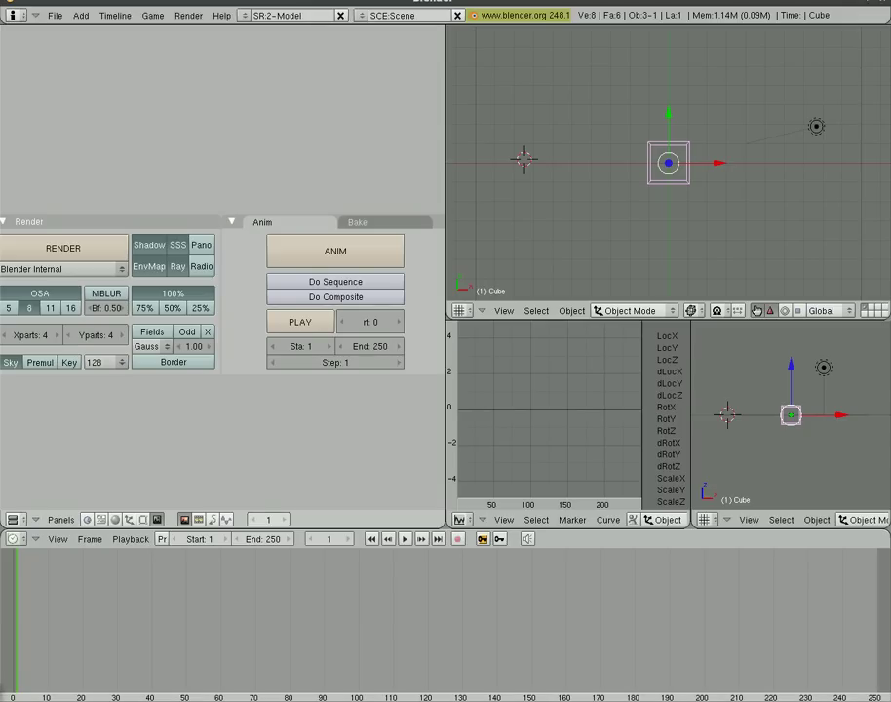
- Pan and zoom the Render buttons until the Output, Render, Anim and Format panels all fit
middle_drag(151, 392, 251, 395)
scroll(251, 395, down, 2)
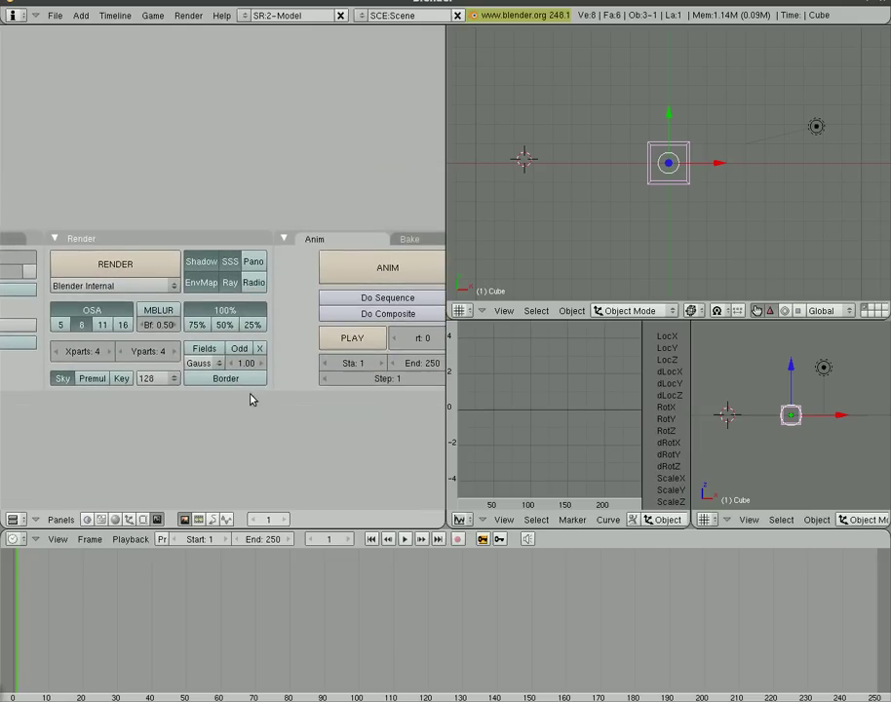
scroll(252, 395, down, 1)
ctrl+scroll(252, 395, up, 1)
ctrl+scroll(250, 398, down, 1)
ctrl+scroll(250, 398, up, 1)
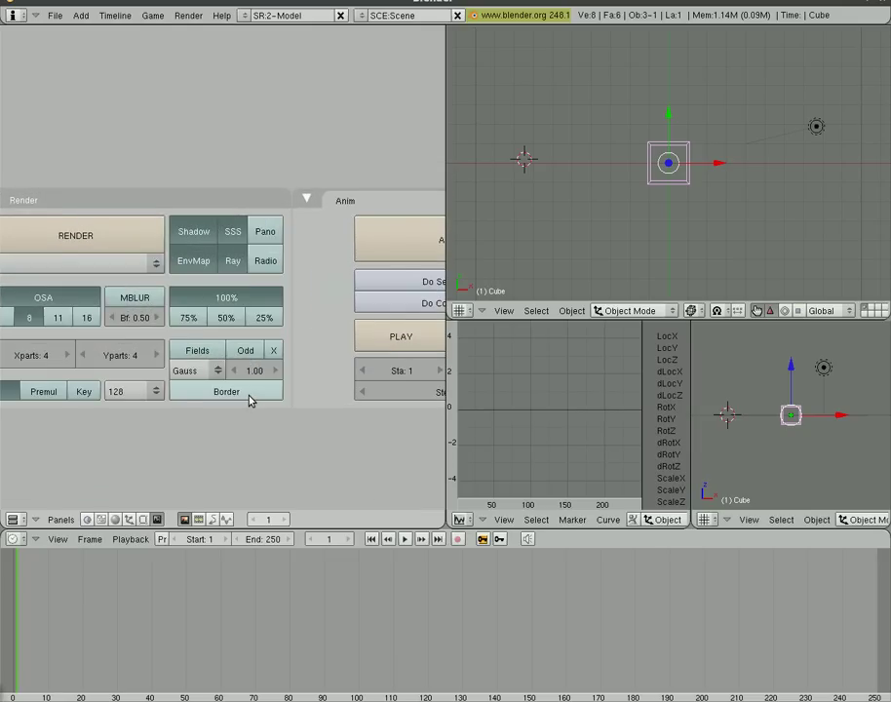
ctrl+scroll(250, 399, down, 3)
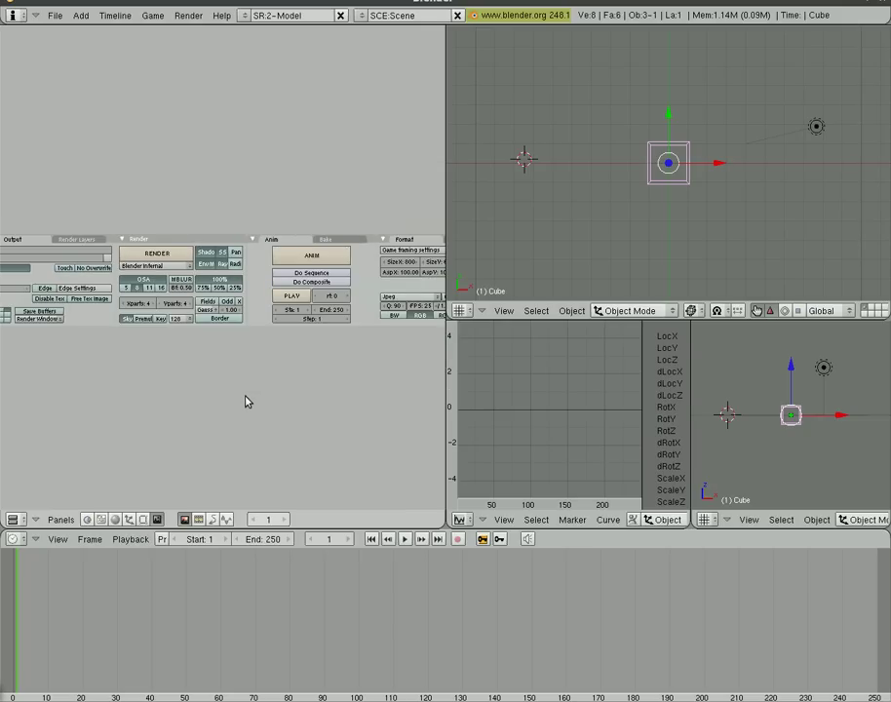
ctrl+scroll(247, 400, up, 3)
ctrl+scroll(248, 400, down, 1)
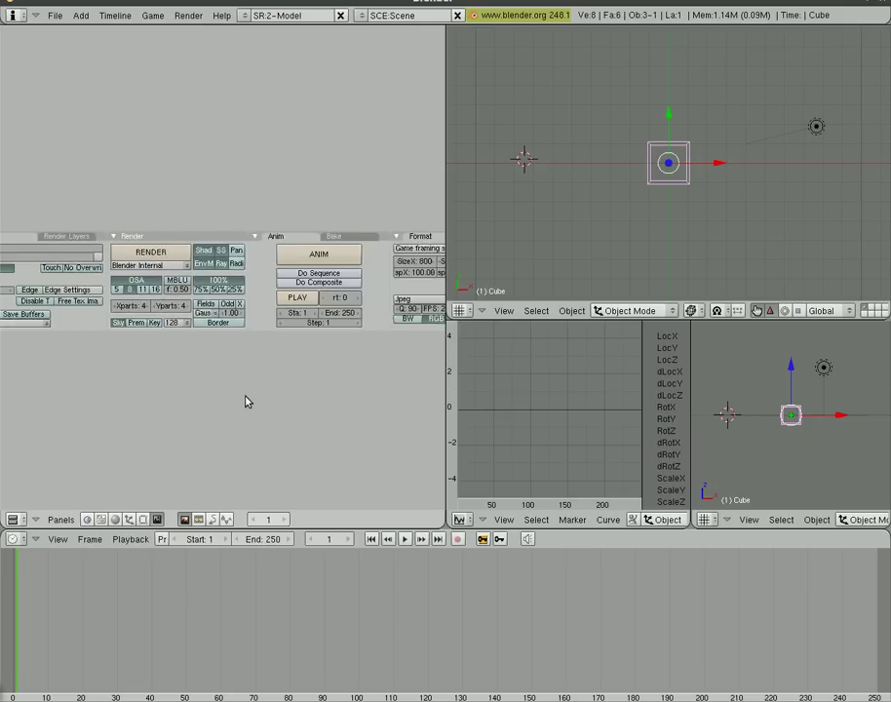
ctrl+scroll(248, 401, down, 1)
- Stack the Render panels vertically, fit them with Home, and narrow their column twice
right_click(248, 401)
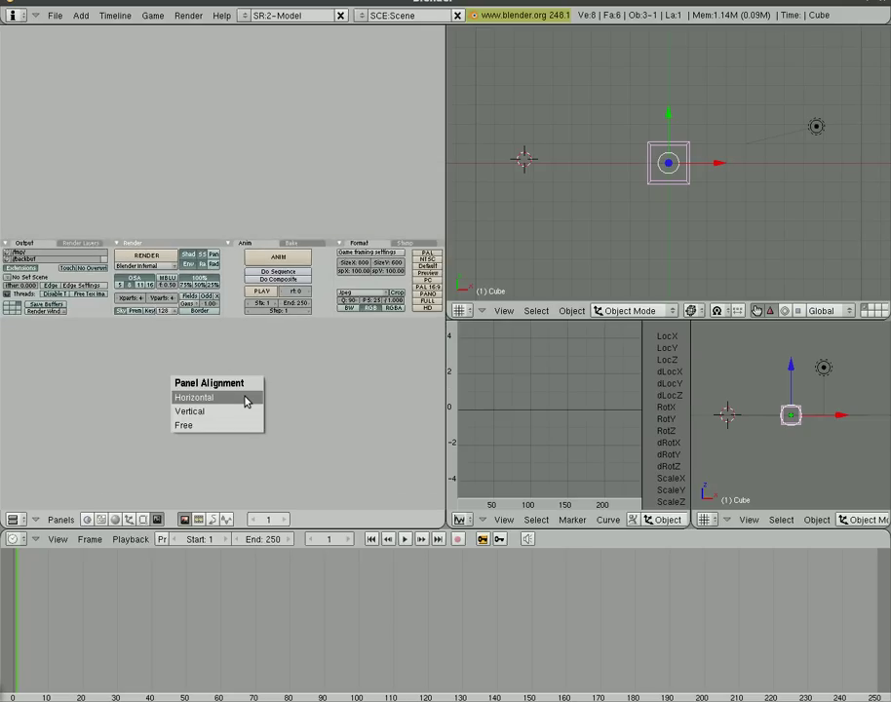
click(241, 411)
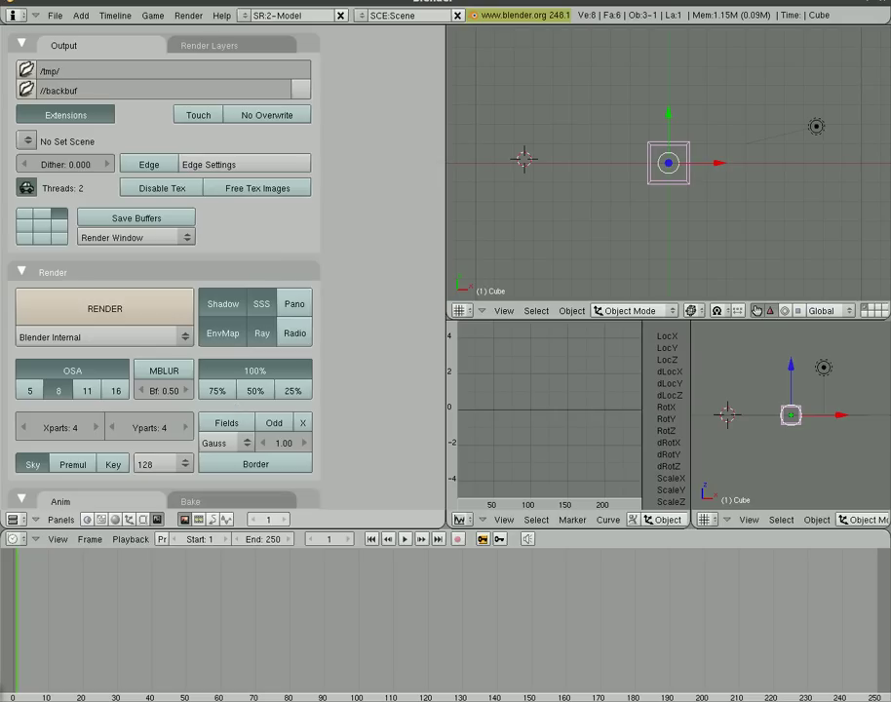
drag(447, 318, 318, 322)
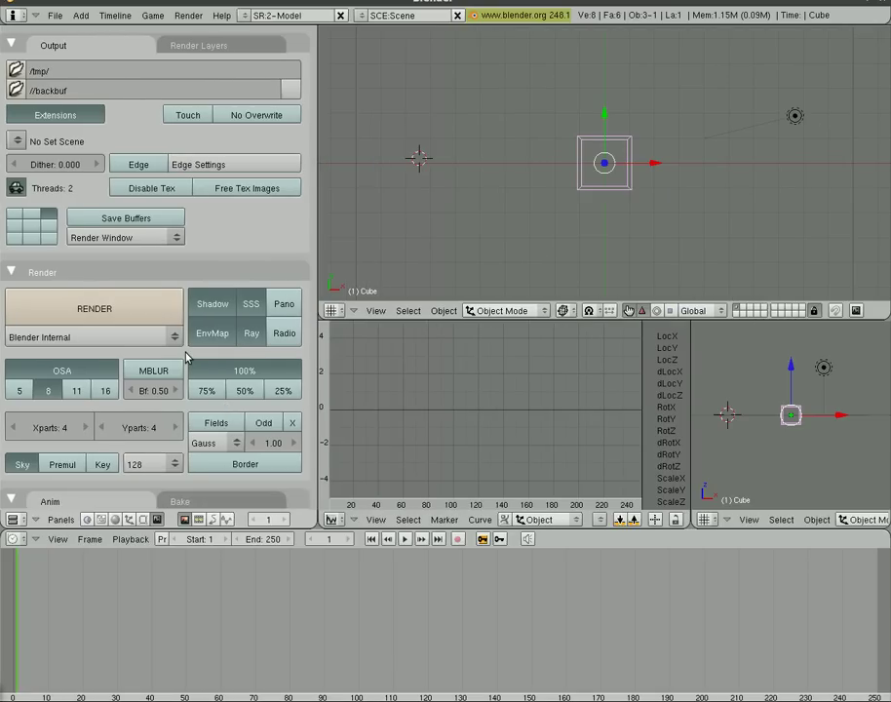
key(Home)
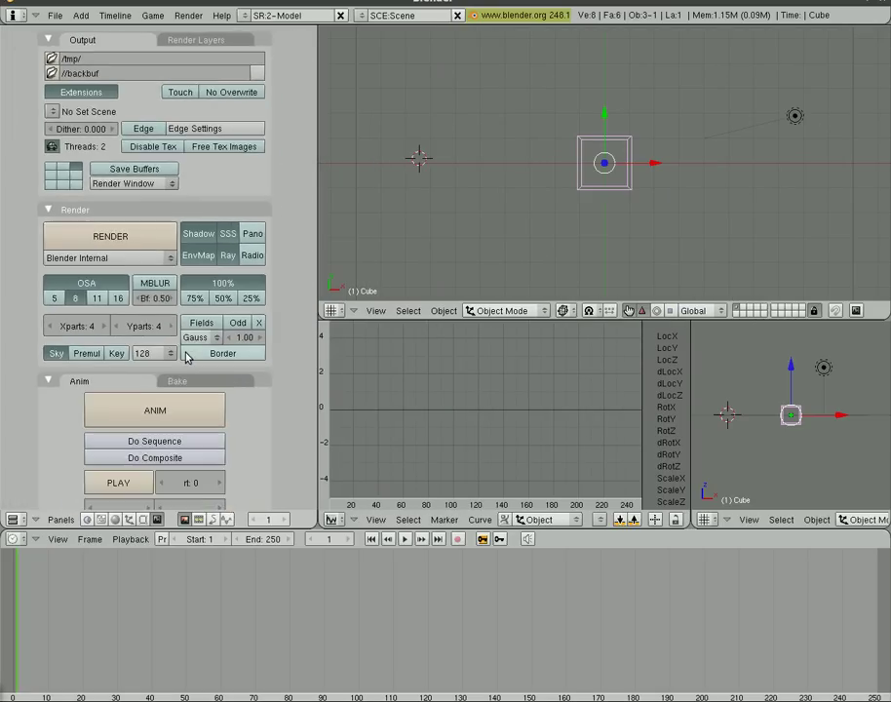
drag(319, 349, 184, 352)
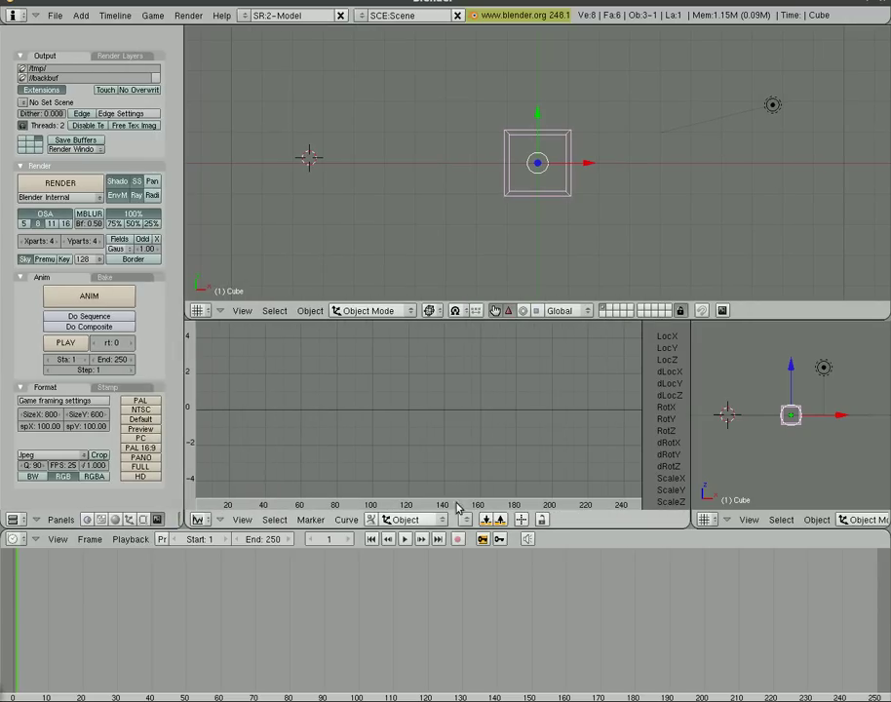
click(245, 16)
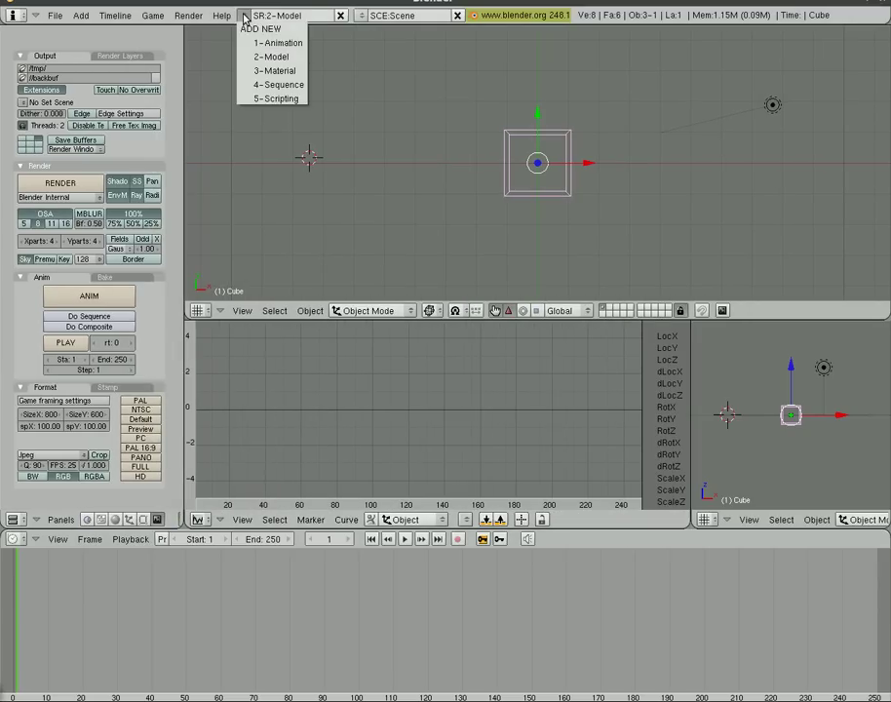
click(277, 57)
click(239, 17)
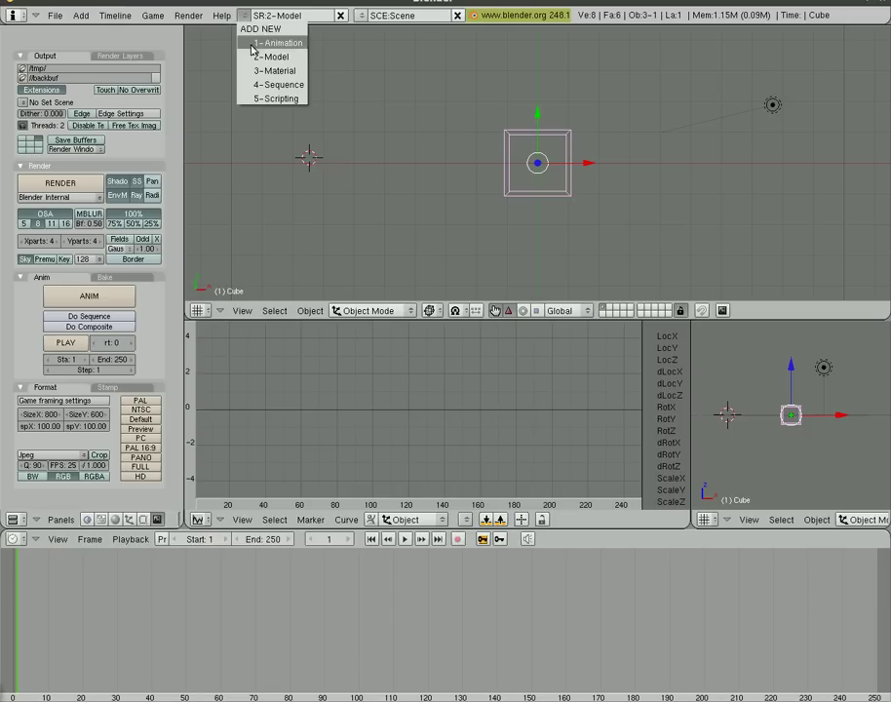
click(261, 73)
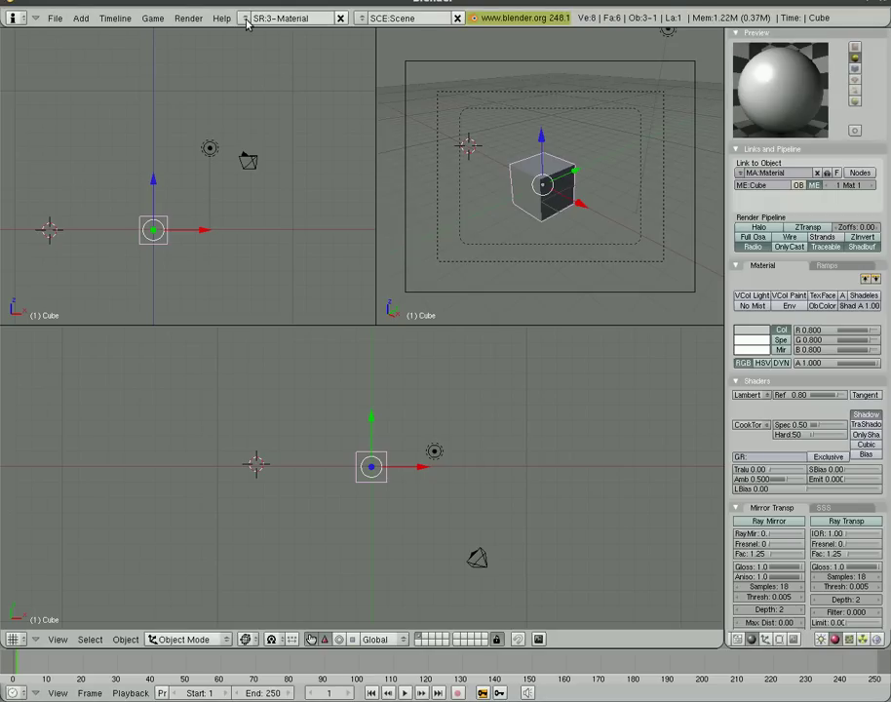
click(247, 19)
click(268, 86)
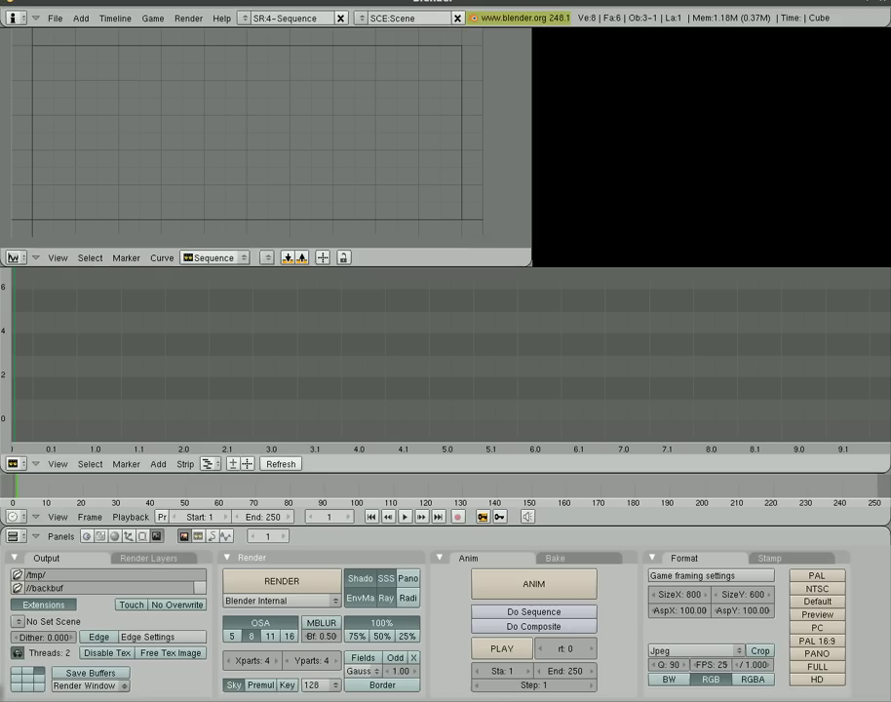
click(245, 18)
click(278, 46)
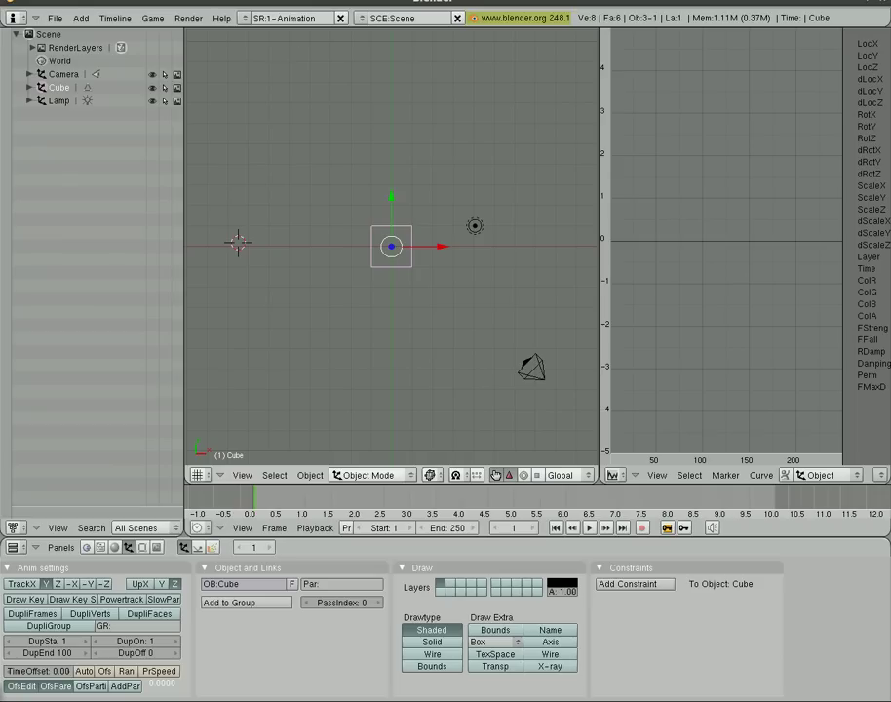
click(244, 17)
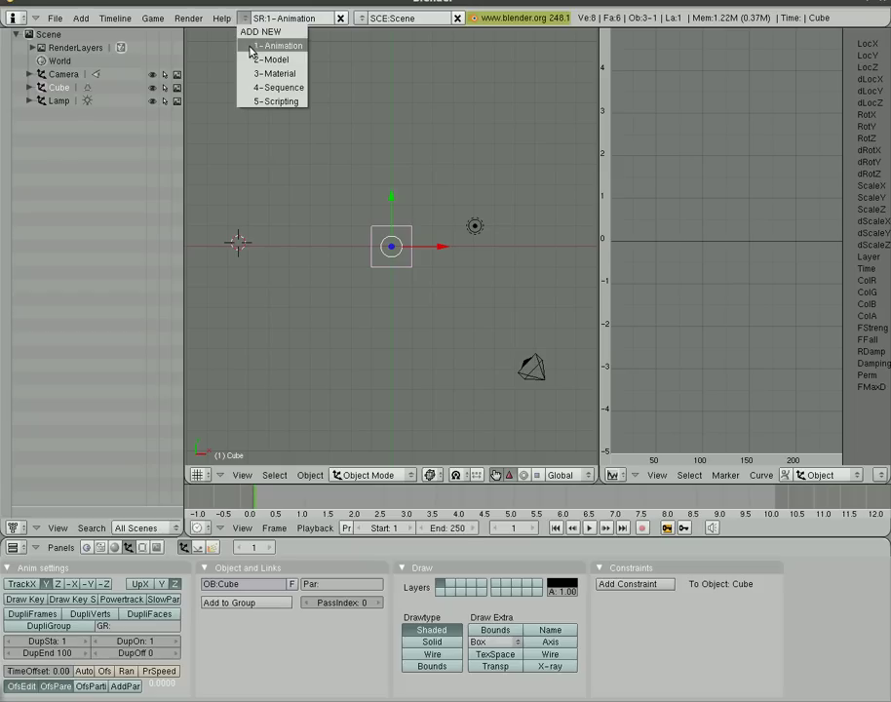
click(252, 34)
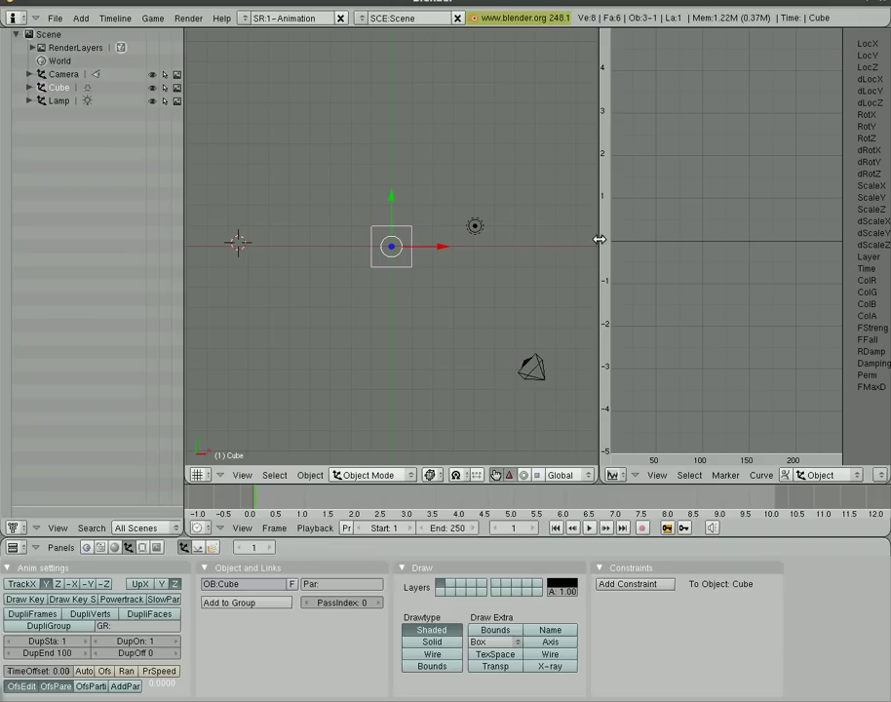
click(244, 17)
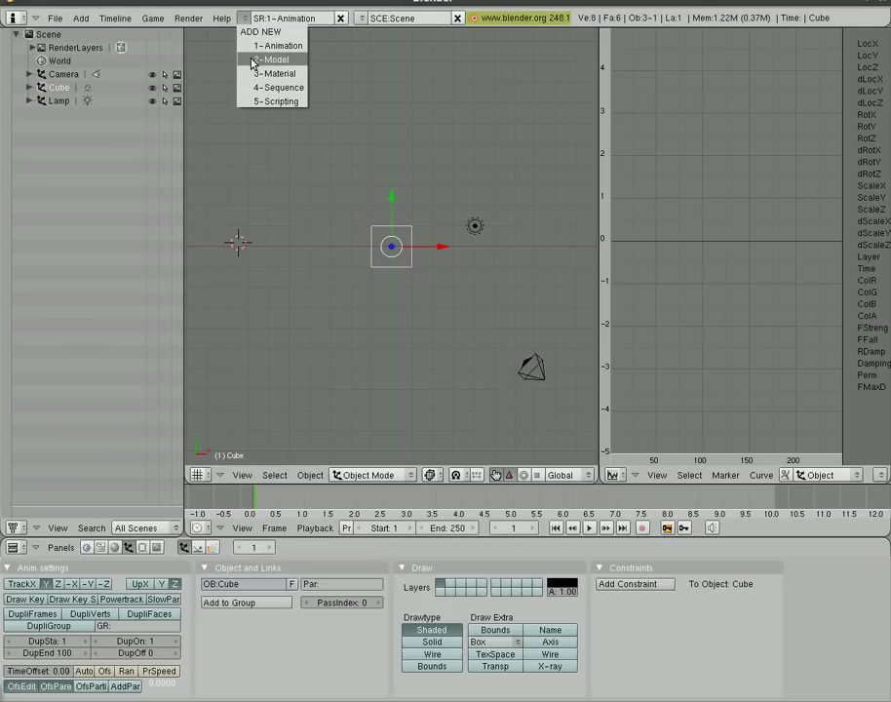
click(253, 60)
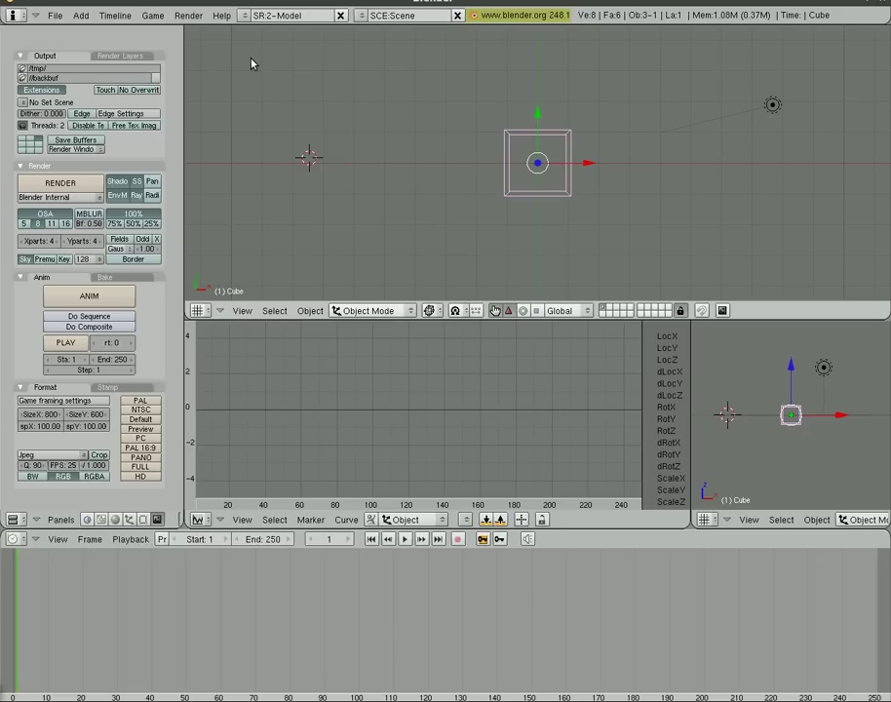
- Join the IPO area into the lower 3D view
right_click(690, 402)
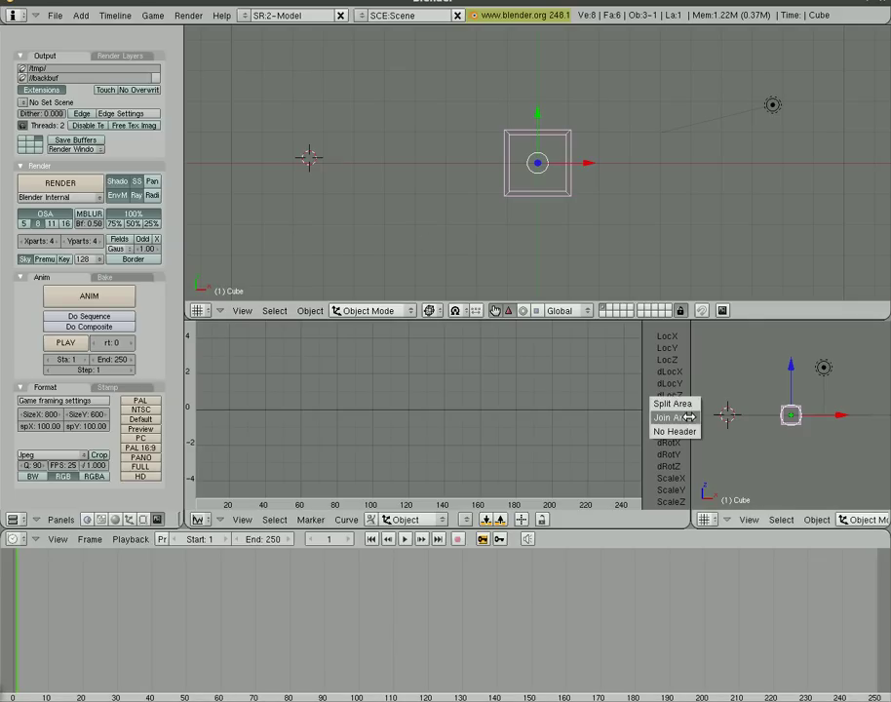
click(690, 417)
click(551, 406)
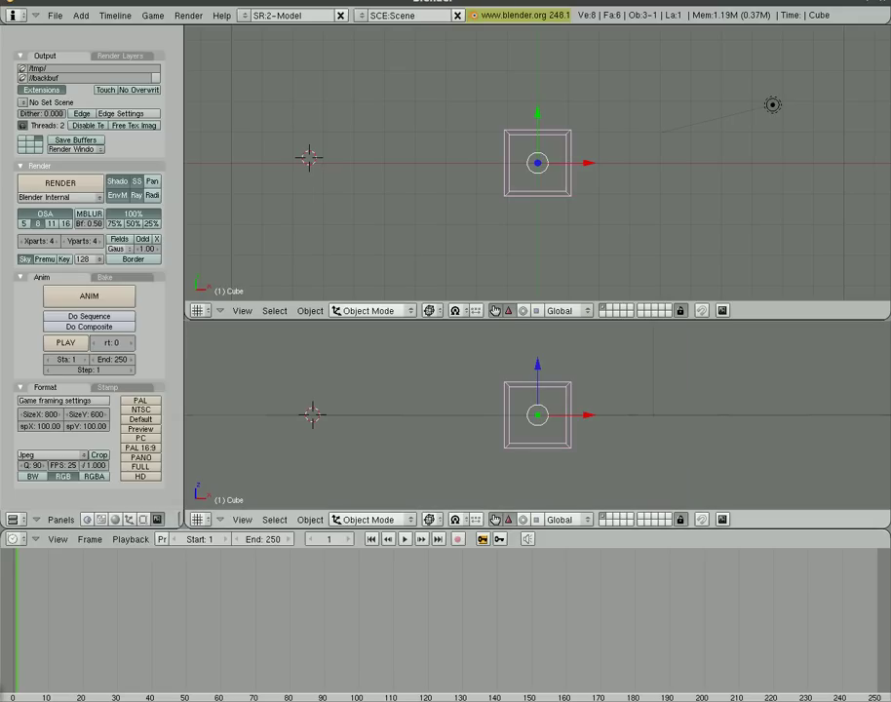
- Merge the two 3D views into one and absorb the render panel column into it
right_click(184, 387)
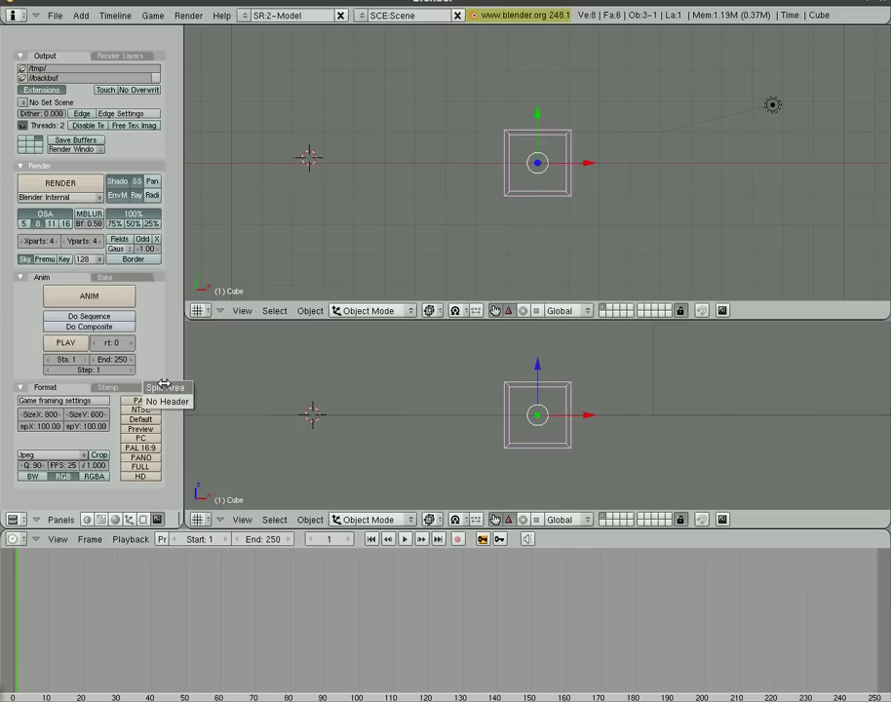
right_click(429, 310)
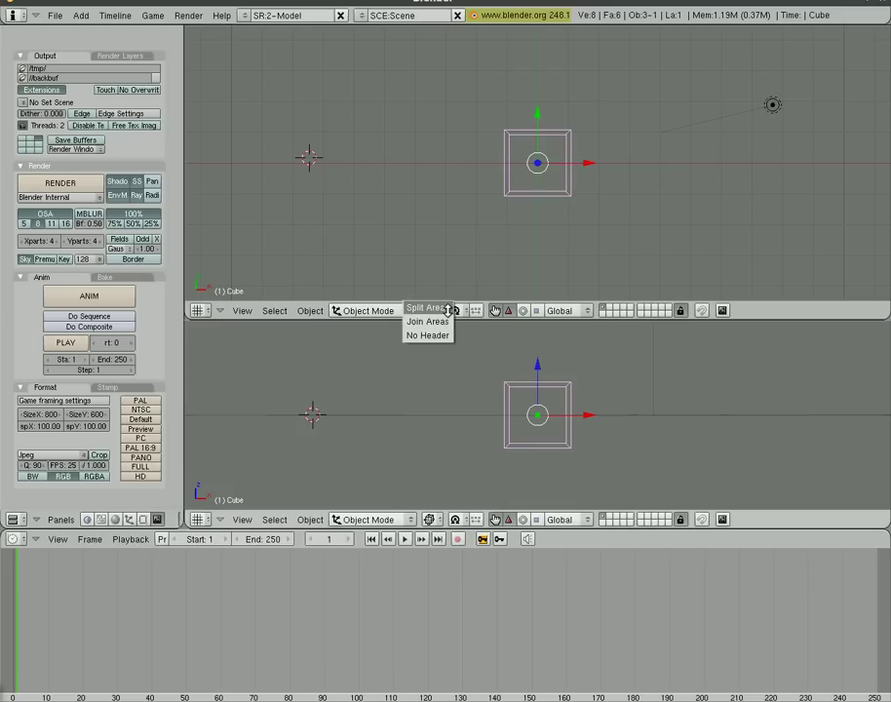
click(442, 321)
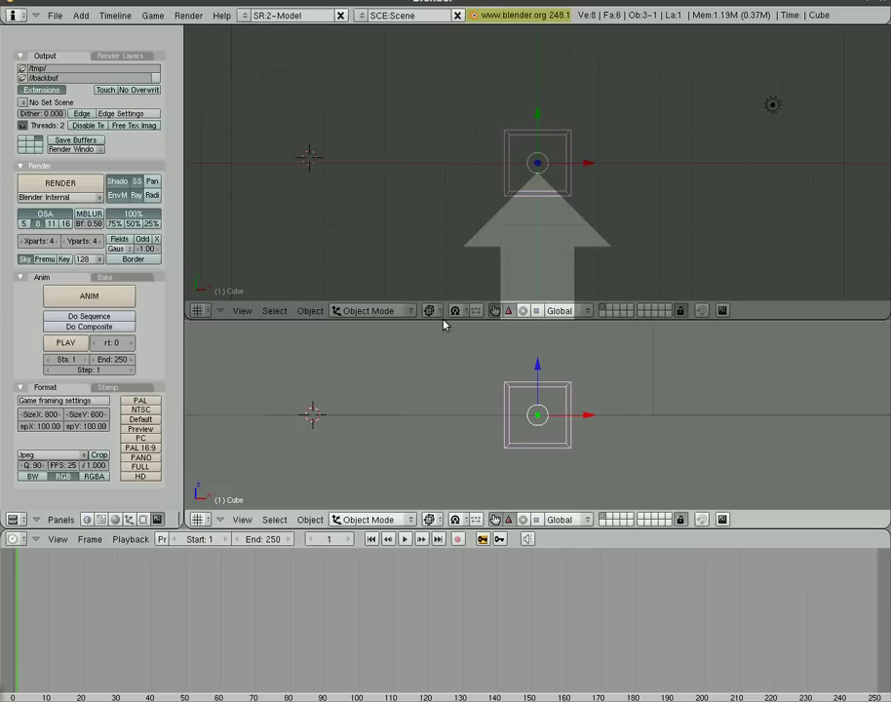
click(444, 322)
right_click(185, 292)
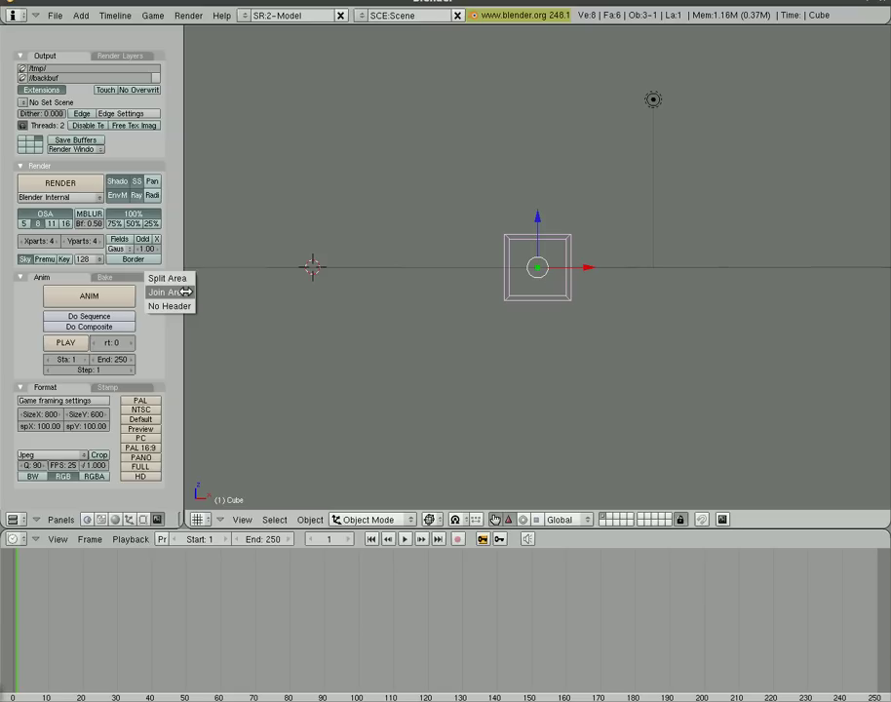
click(186, 291)
click(162, 294)
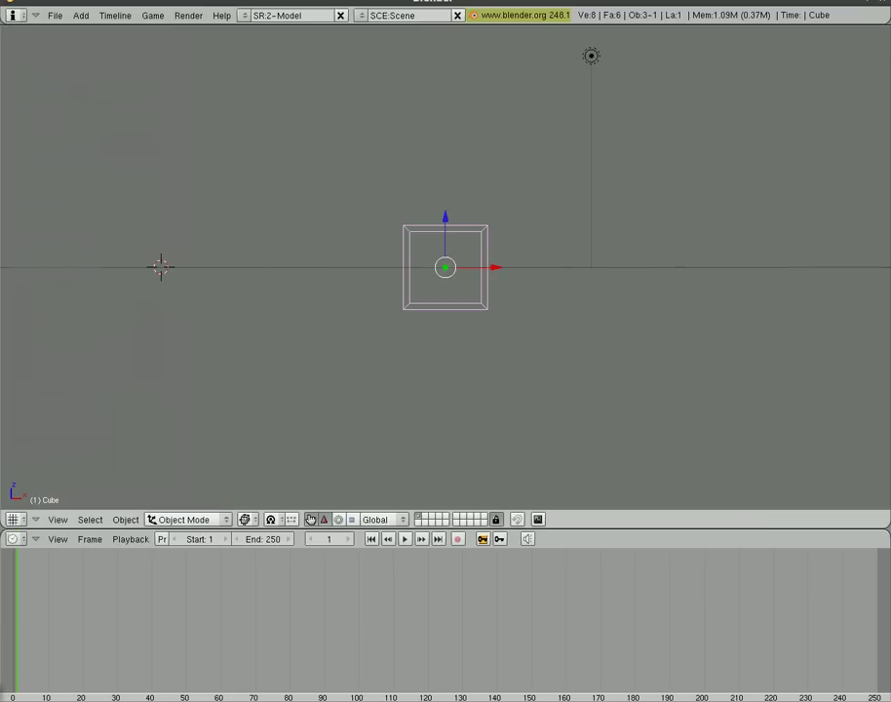
- Turn the timeline into a Buttons Window, then switch to camera view and orbit to a tilted perspective of the cube
click(13, 540)
click(48, 365)
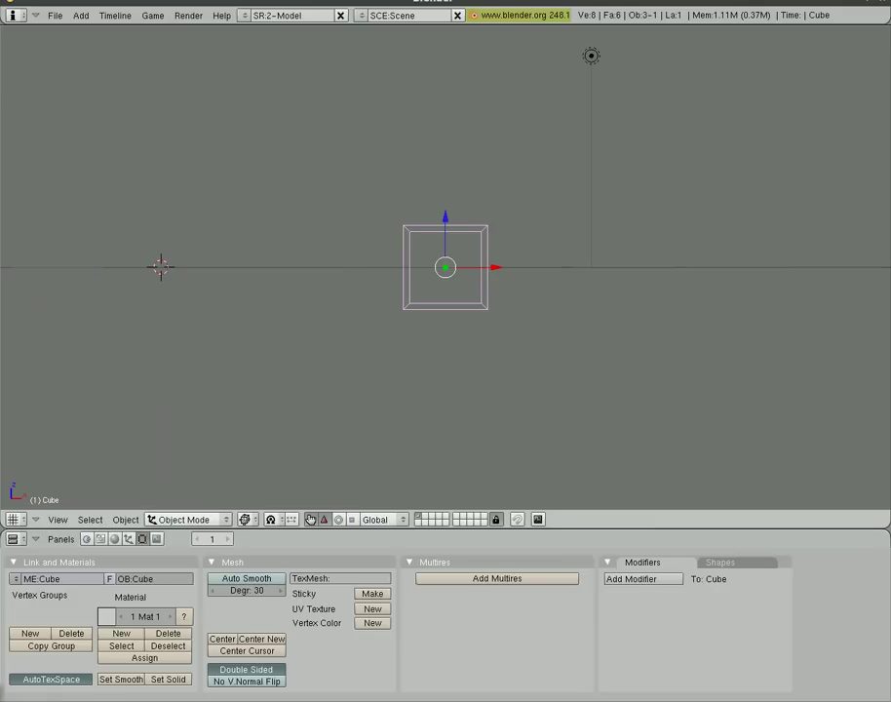
key(KP_0)
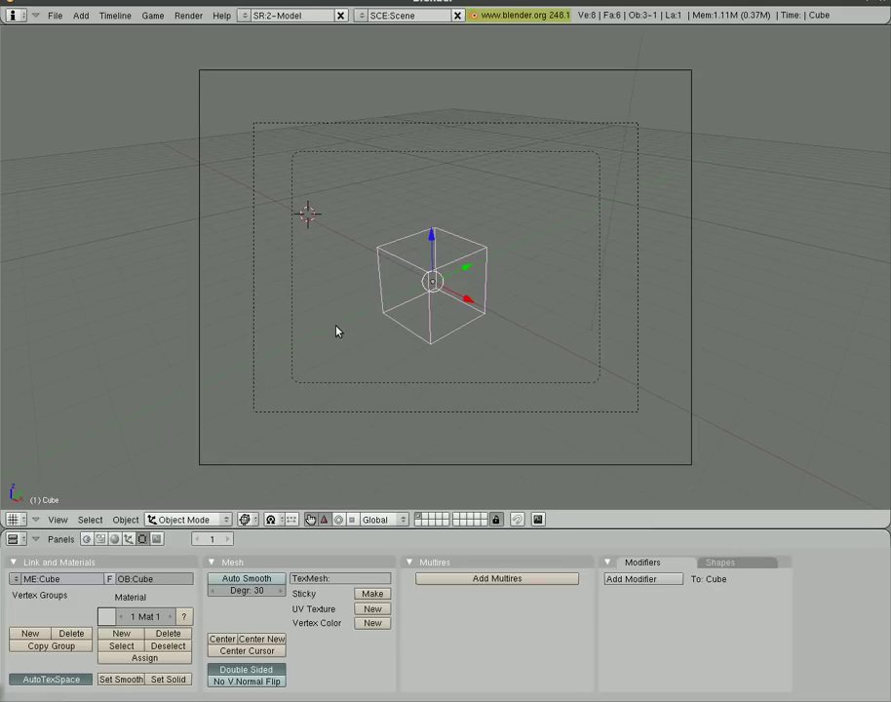
middle_drag(415, 262, 616, 228)
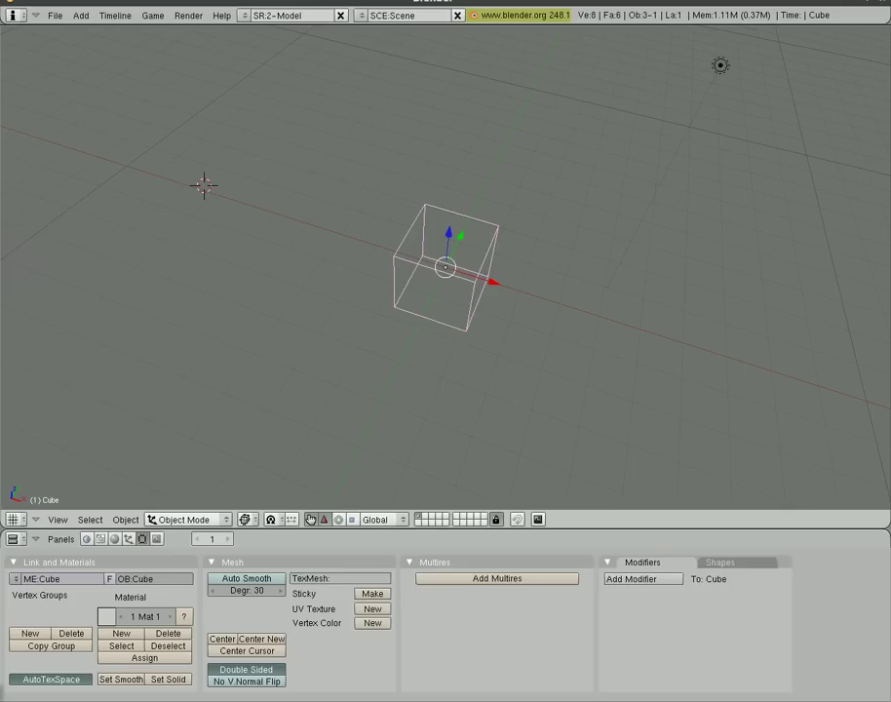